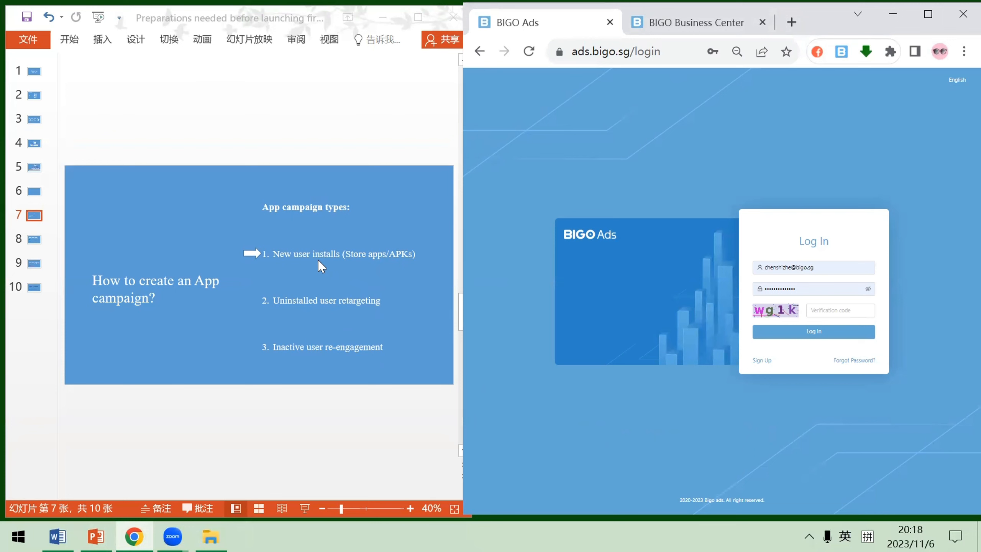
# Show slide 8 of the presentation with the new user app install process for store apps
pyautogui.click(34, 242)
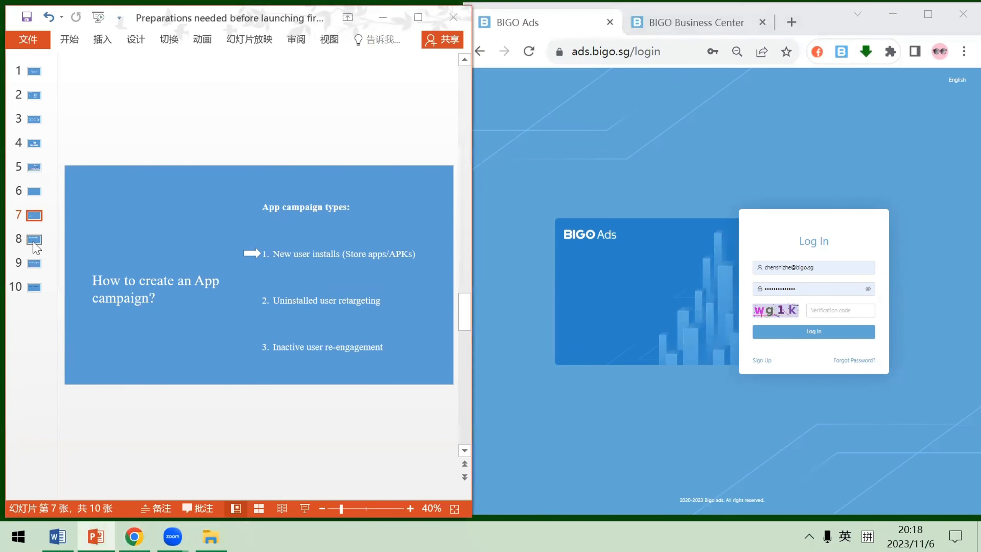
pyautogui.click(34, 241)
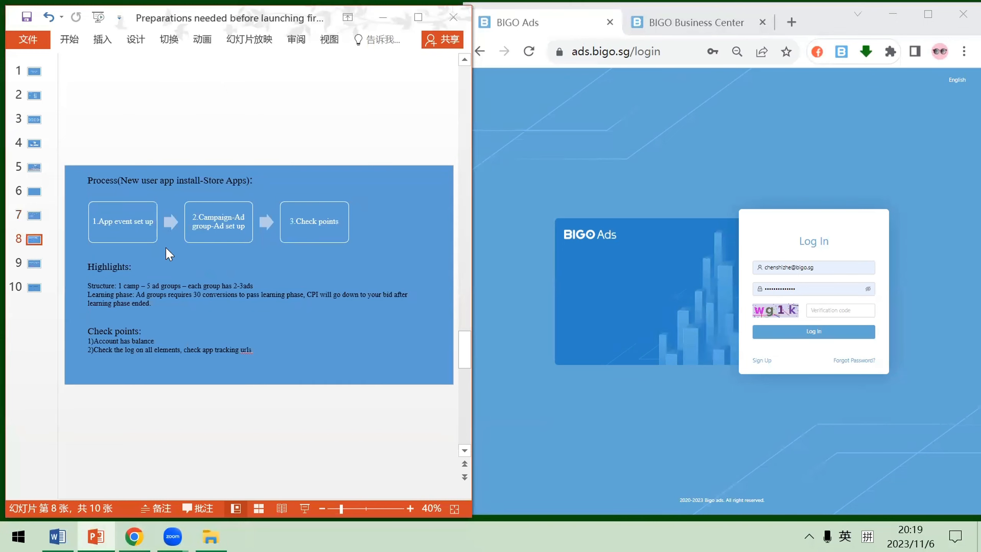
# Switch to the BIGO Ads login page in Chrome and try to log in with the displayed verification code
pyautogui.click(825, 22)
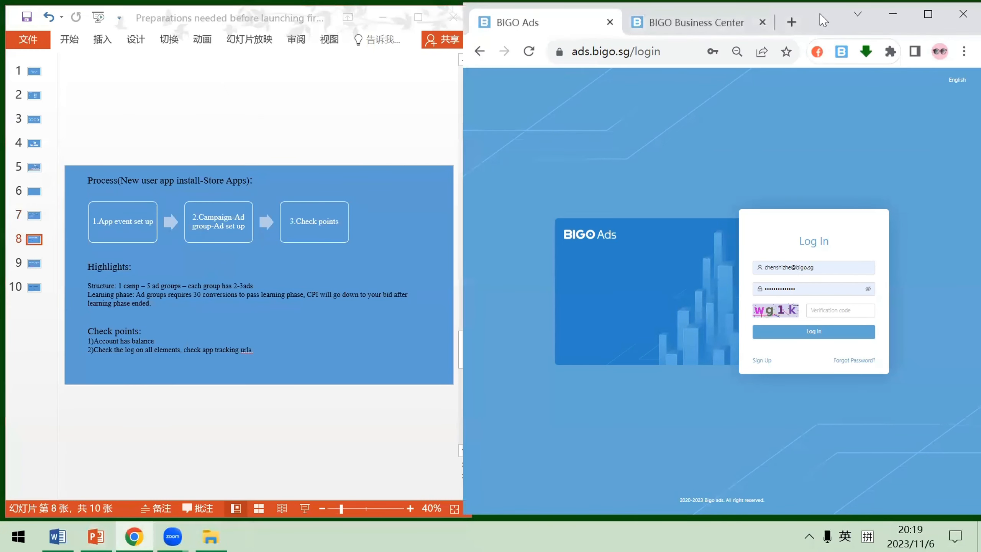
pyautogui.moveTo(821, 14); pyautogui.dragTo(820, 12)
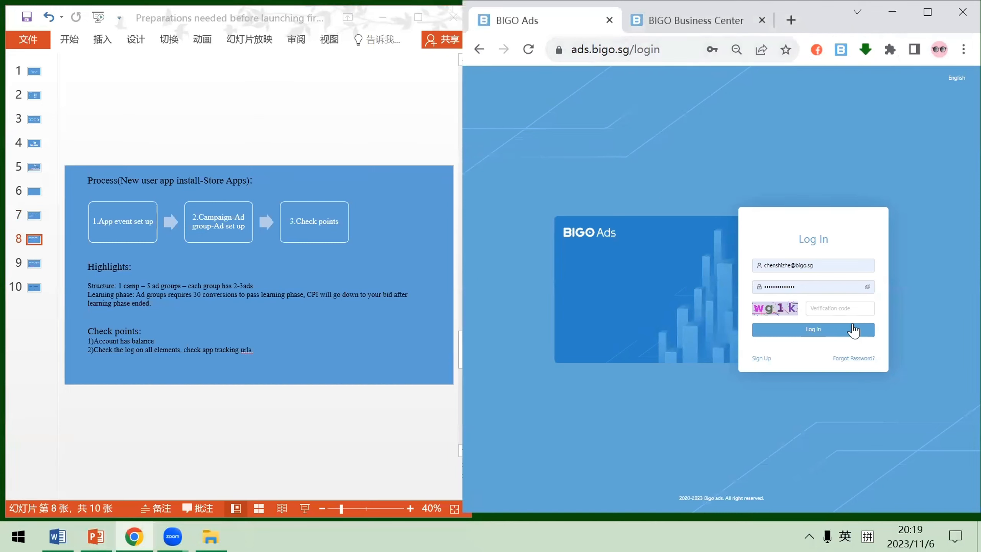
pyautogui.click(847, 306)
pyautogui.write('wg1k')
pyautogui.click(827, 331)
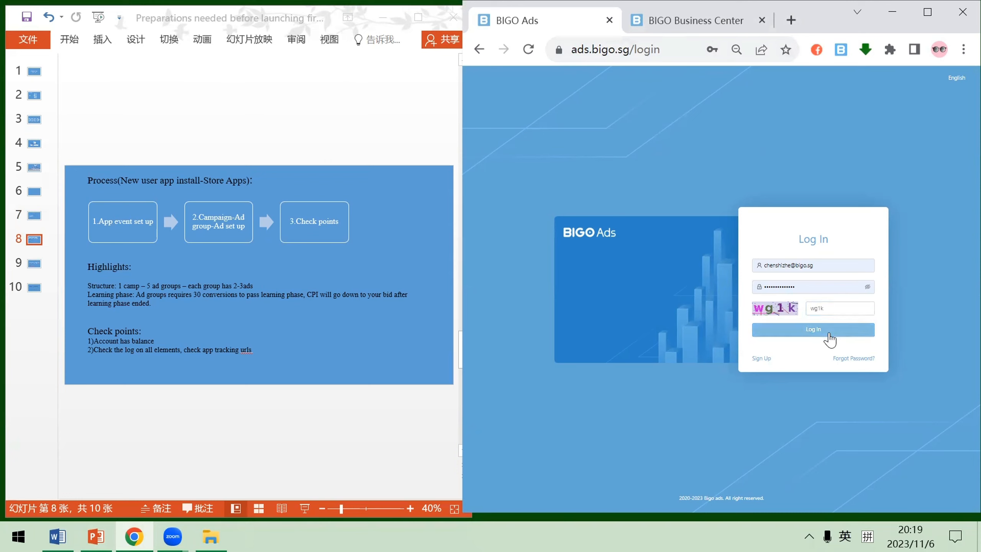
# Replace the verification code with the one from the refreshed captcha and log in to BIGO Ads
pyautogui.doubleClick(838, 306)
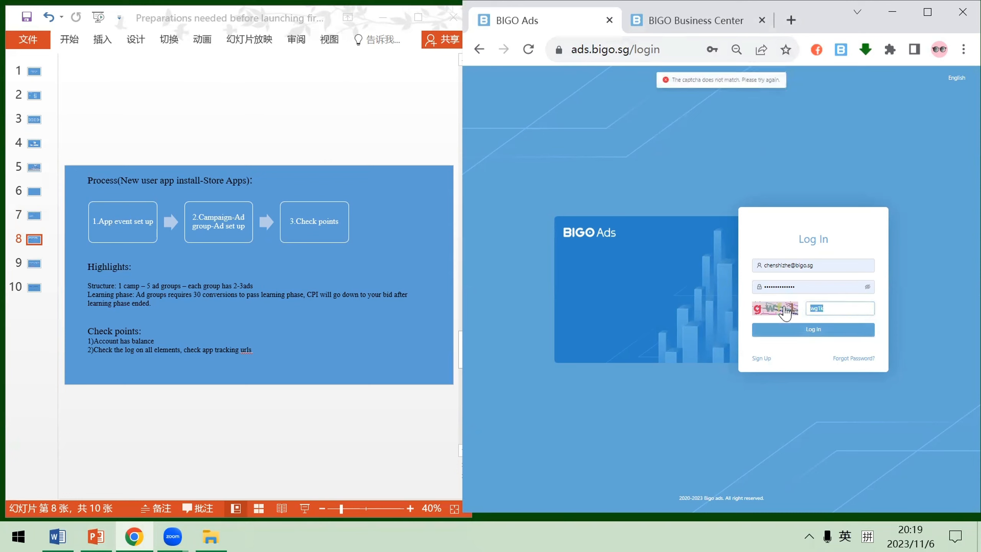
pyautogui.write('gwf')
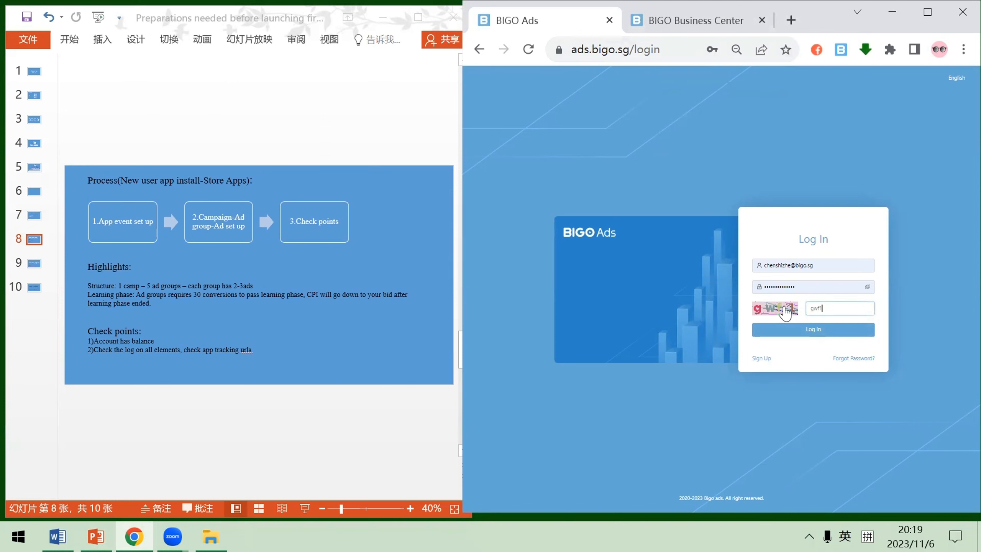
pyautogui.click(804, 332)
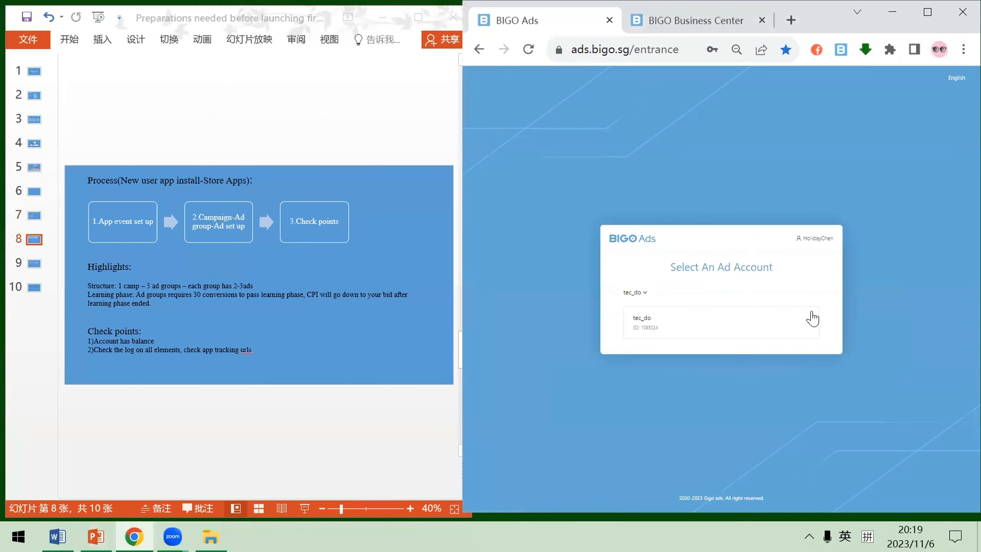
# Find the organization King Digital Entertainment plc and open its ad account Candy crush soda saga_02
pyautogui.click(642, 293)
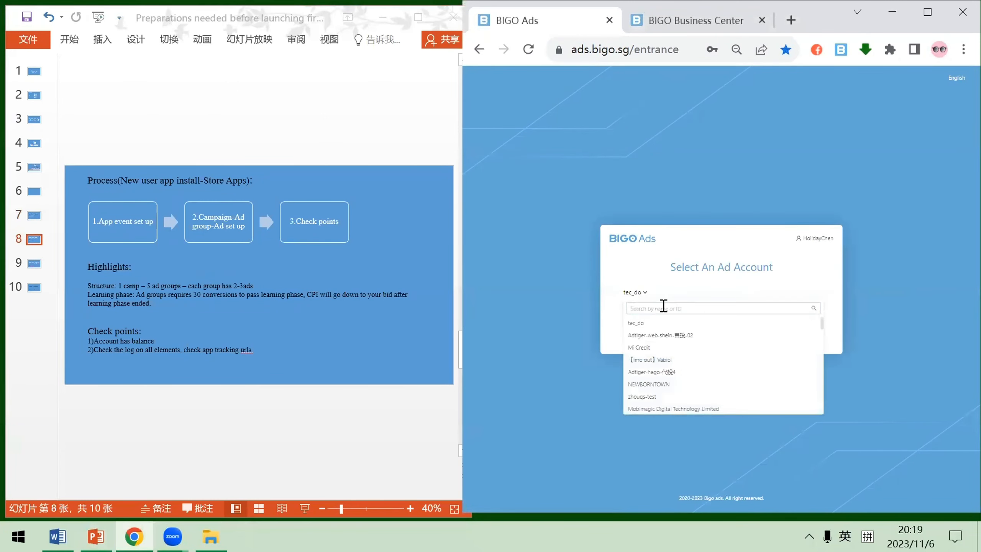
pyautogui.write('King Digital Entertainment plc')
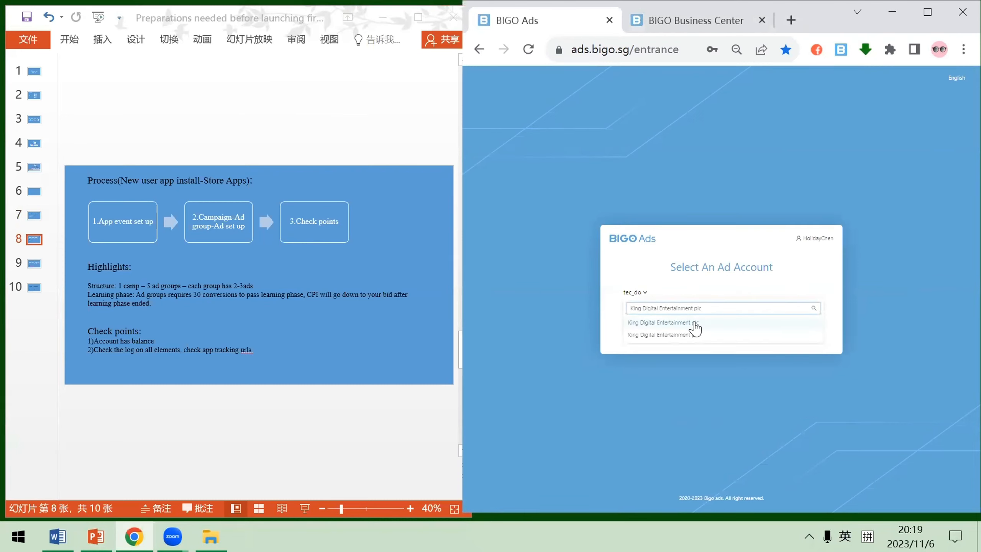
pyautogui.click(702, 323)
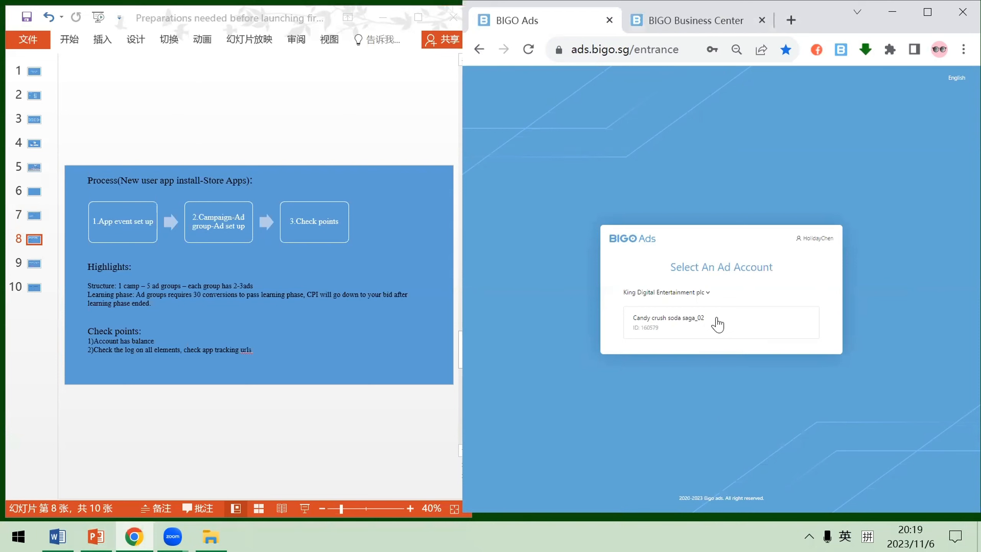
pyautogui.click(718, 324)
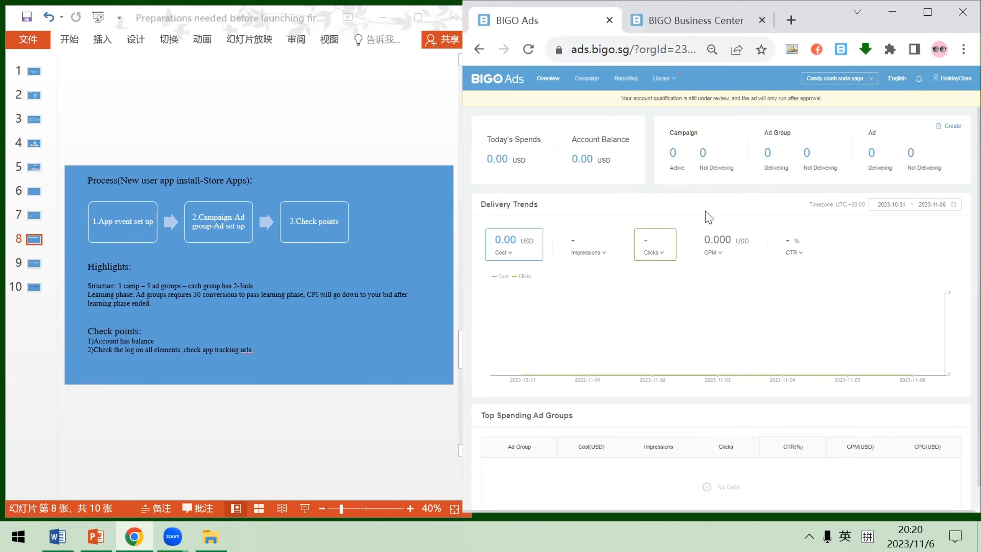
pyautogui.moveTo(673, 88)
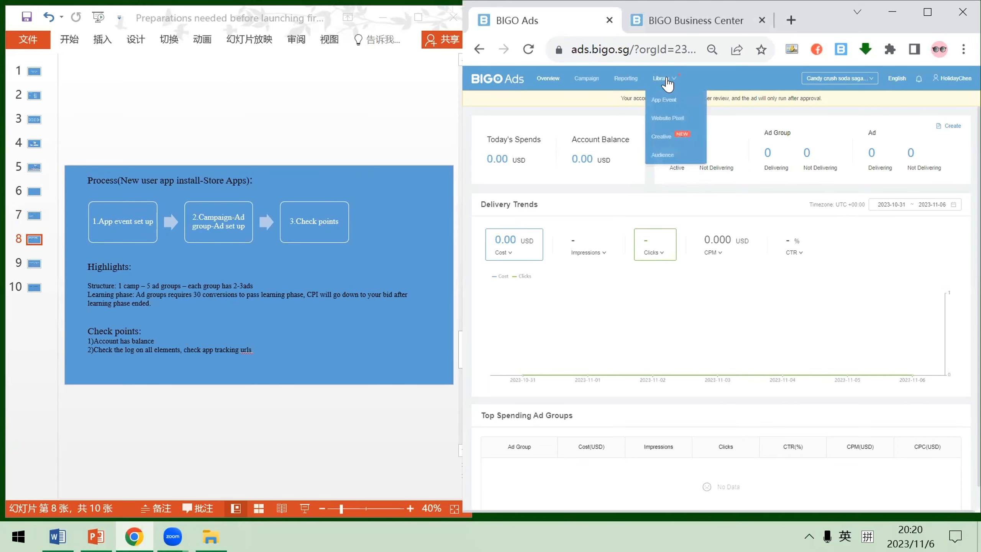
pyautogui.click(670, 105)
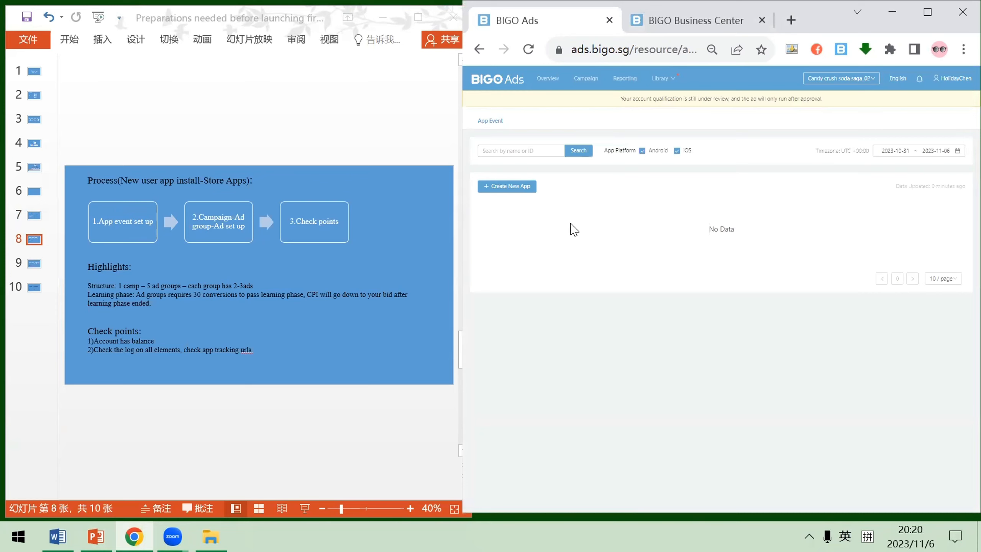
pyautogui.click(525, 191)
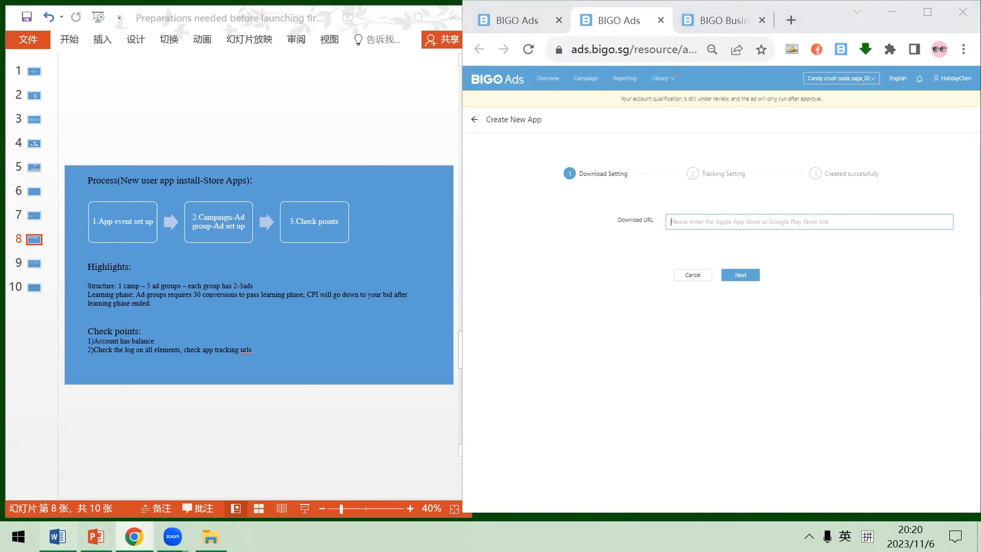
pyautogui.click(671, 222)
pyautogui.write('https://play.google.com/store/apps/details?id=com.king.candycrushsodasaga')
pyautogui.click(870, 270)
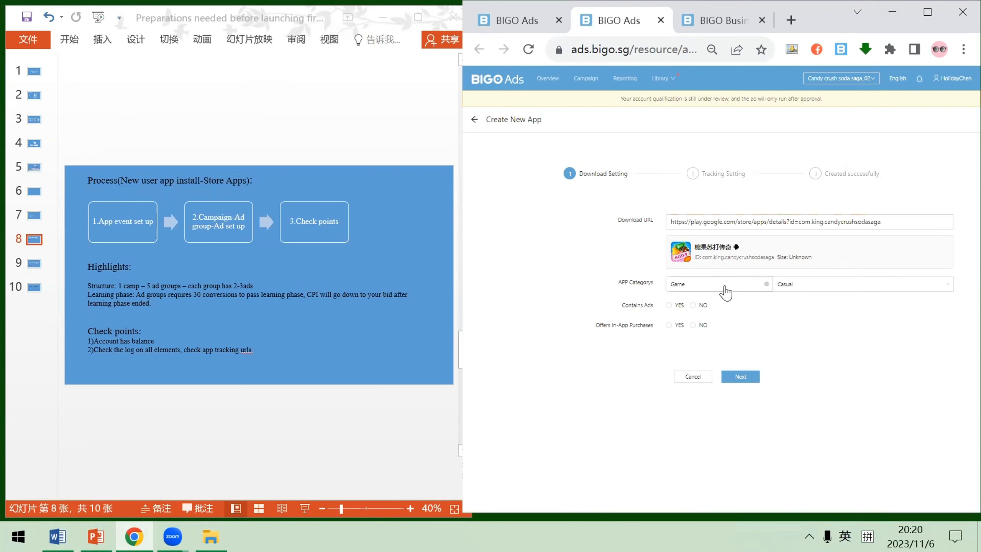
# Set both Contains Ads and Offers In-App Purchases to YES and continue to the tracking settings
pyautogui.click(677, 309)
pyautogui.click(671, 324)
pyautogui.click(740, 376)
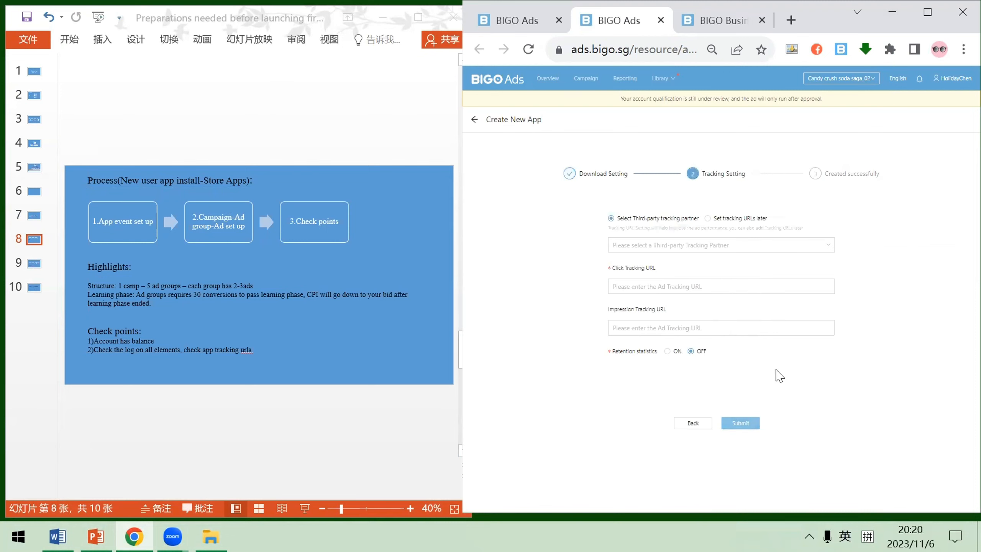
# Choose AppsFlyer as the third-party tracking partner, enter the app's click and impression tracking URLs, and submit the new app
pyautogui.click(782, 245)
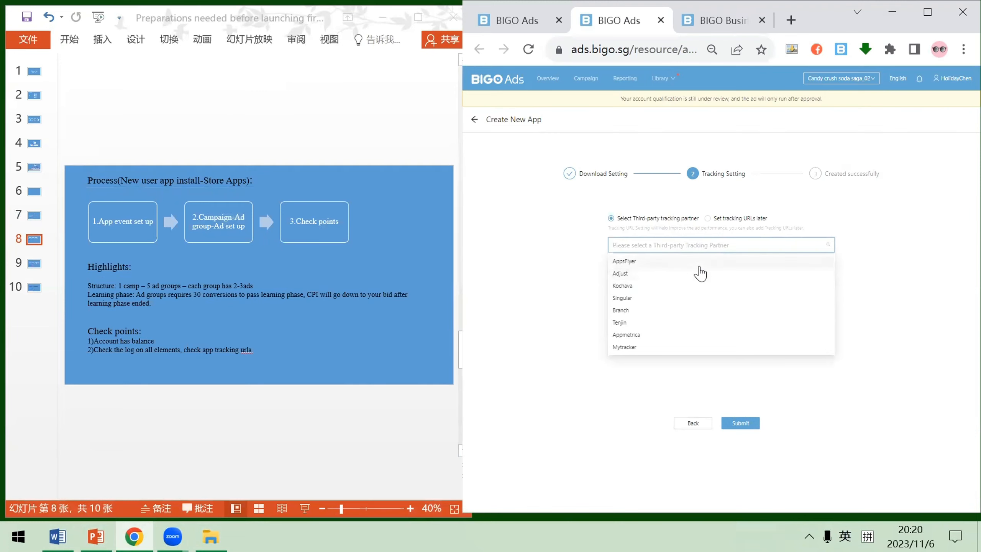
pyautogui.click(641, 265)
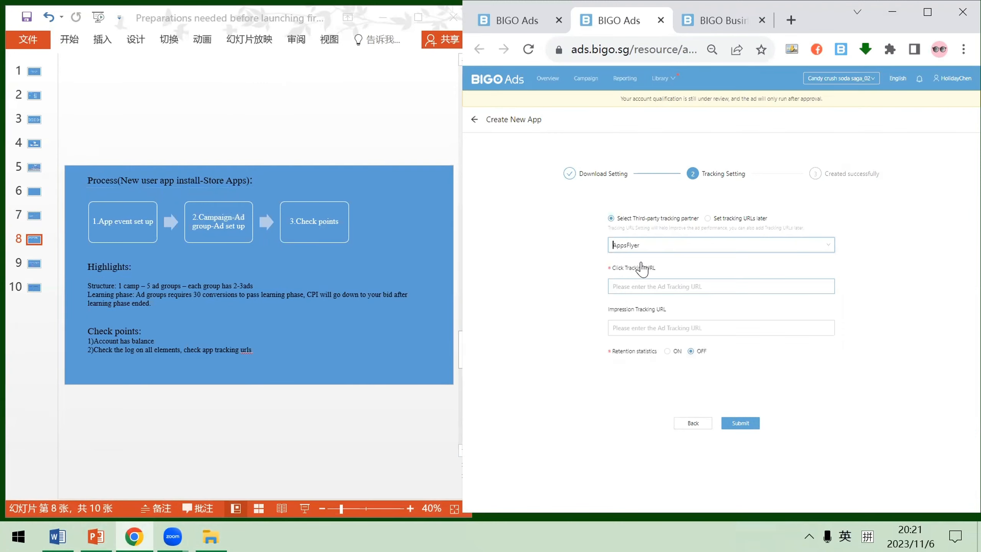
pyautogui.click(668, 248)
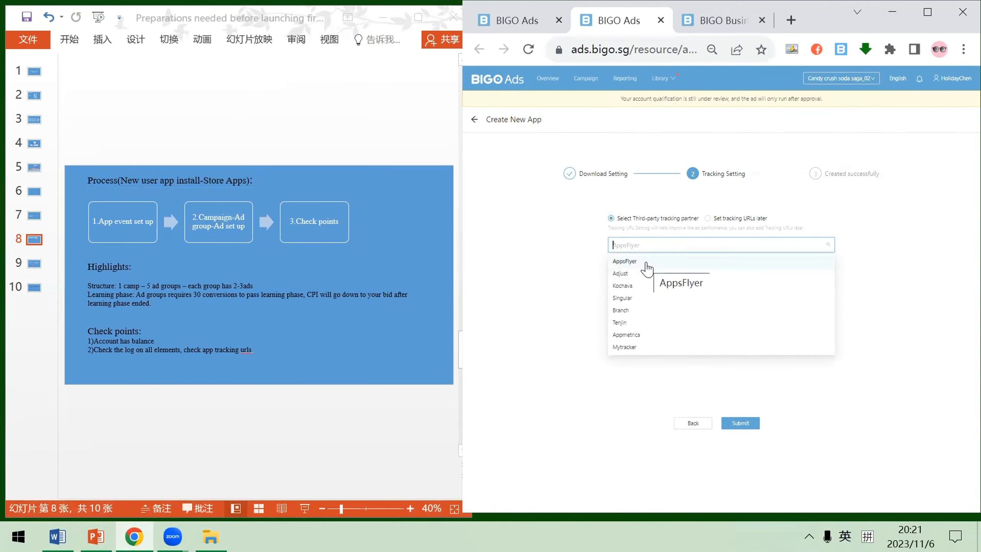
pyautogui.click(651, 265)
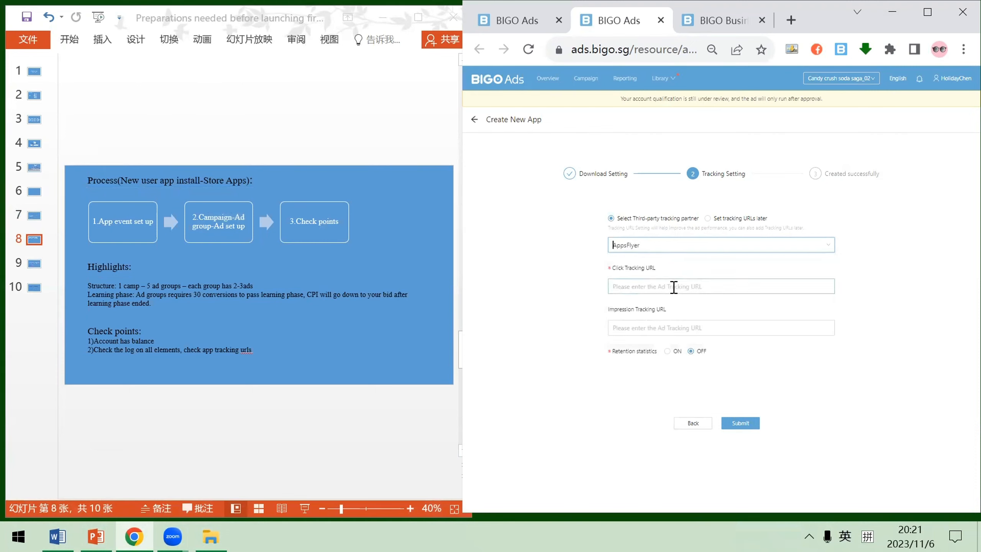
pyautogui.click(674, 287)
pyautogui.click(674, 330)
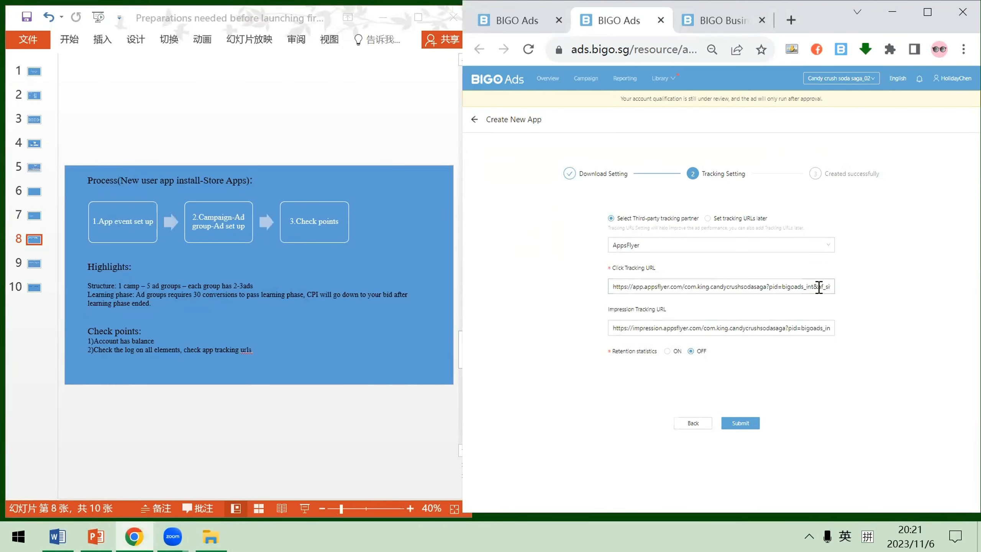
pyautogui.click(749, 423)
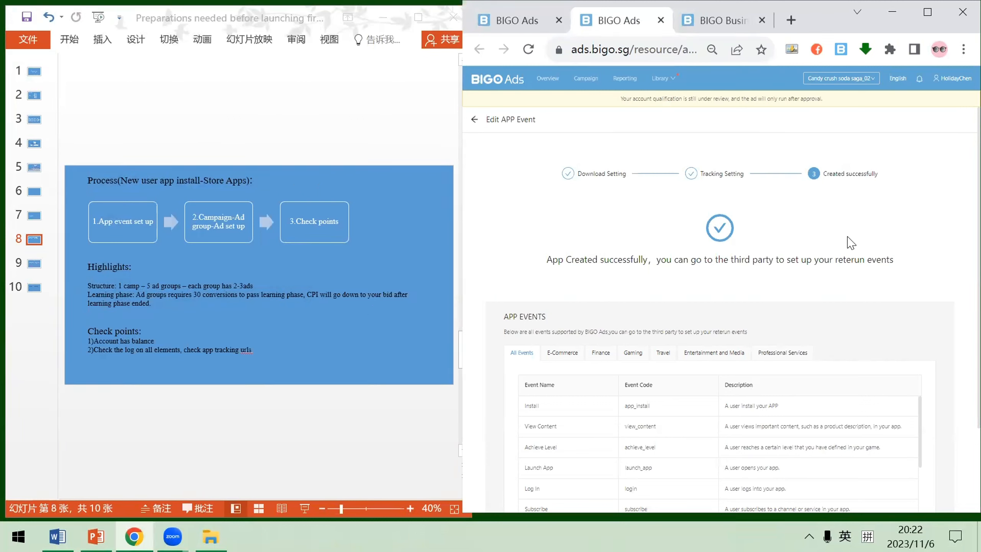
# Create a new campaign with the App Installs objective, keeping the suggested name and unlimited budget, and continue to the ad group
pyautogui.click(589, 83)
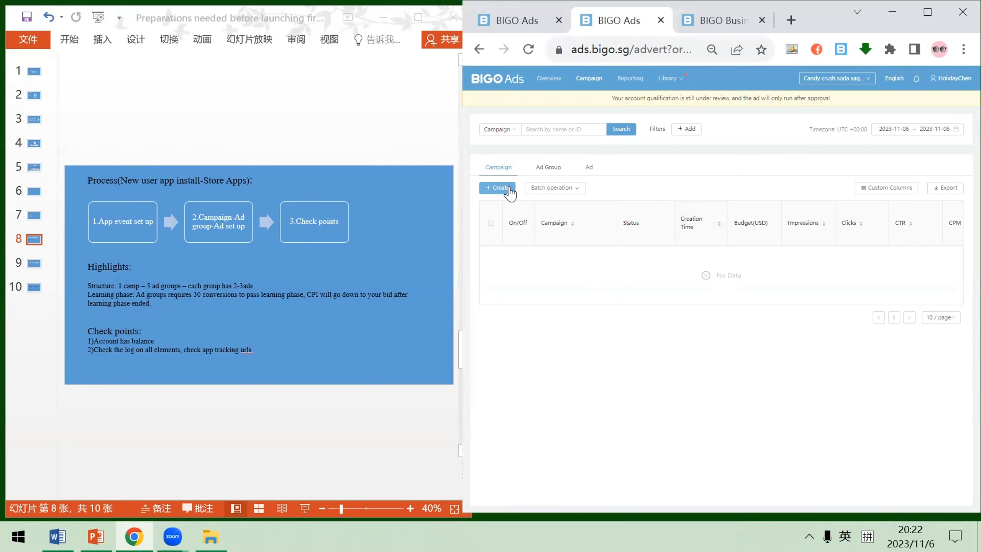
pyautogui.click(496, 187)
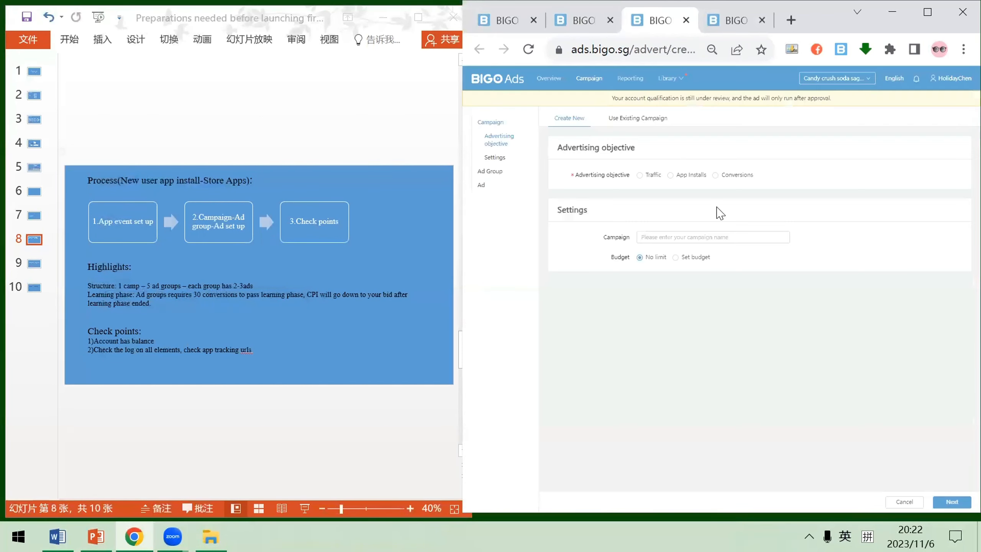
pyautogui.click(679, 179)
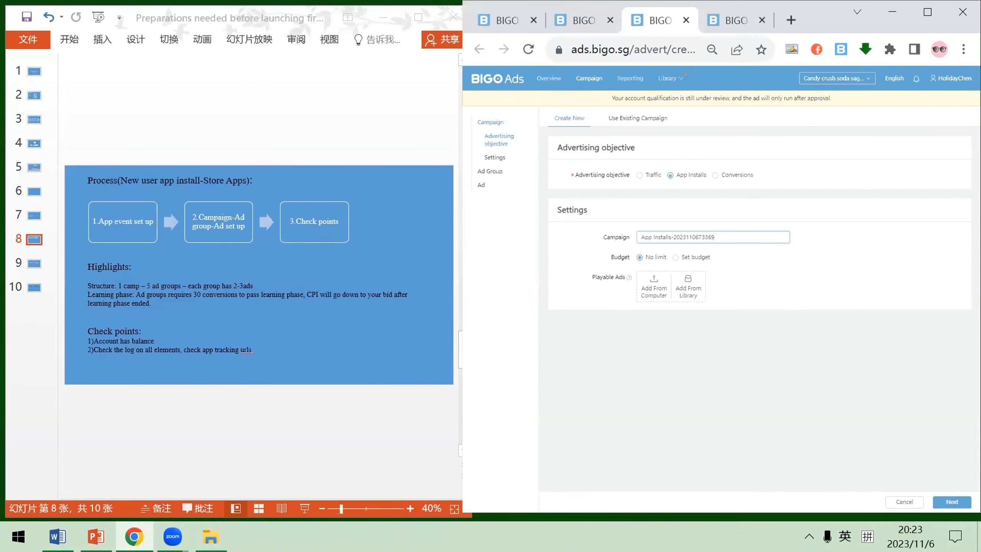
pyautogui.moveTo(817, 15)
pyautogui.mouseDown()
pyautogui.moveTo(816, 38)
pyautogui.moveTo(816, 15)
pyautogui.mouseUp()
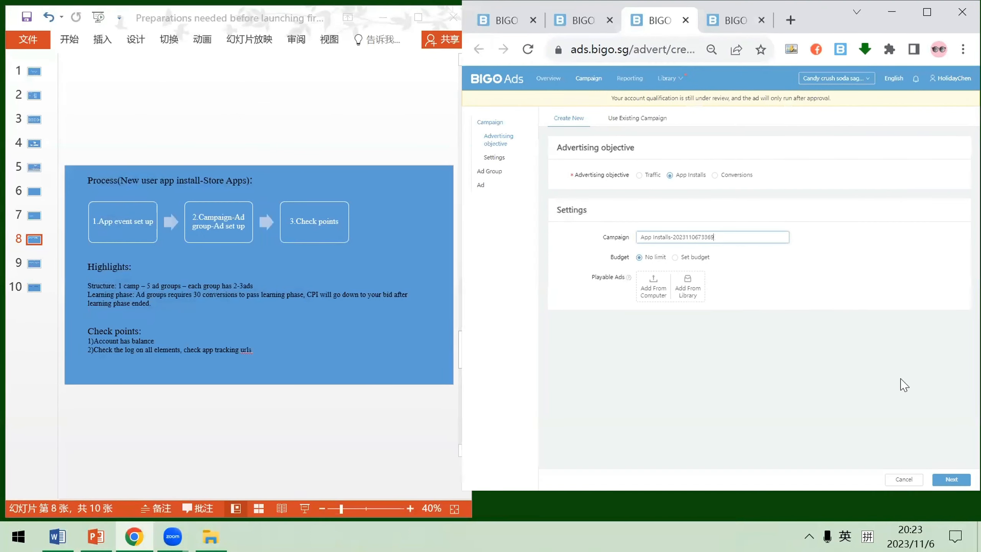
pyautogui.click(951, 479)
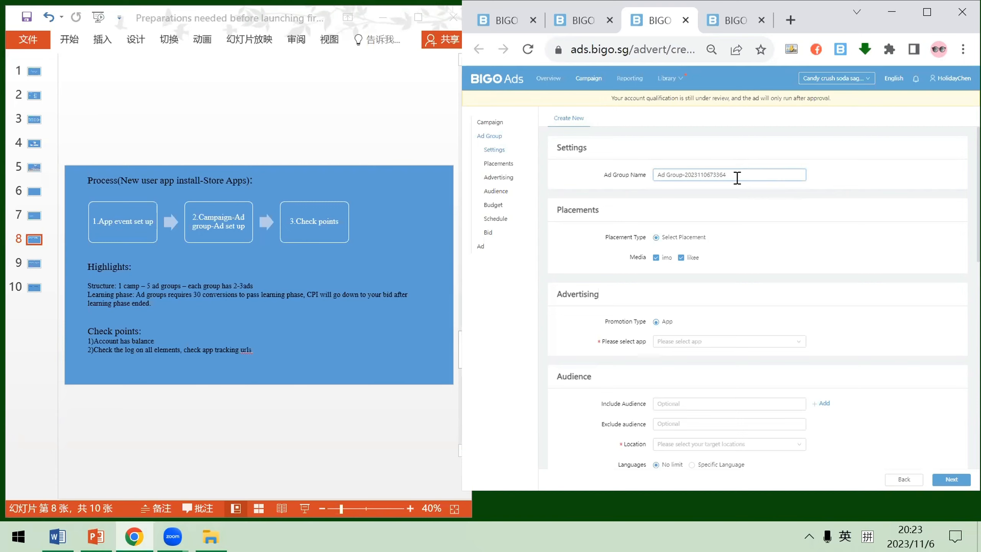
# Select the app 糖果苏打传奇 as the promoted app of the ad group
pyautogui.scroll(-2, 737, 178)
pyautogui.scroll(2, 727, 178)
pyautogui.scroll(-2, 754, 269)
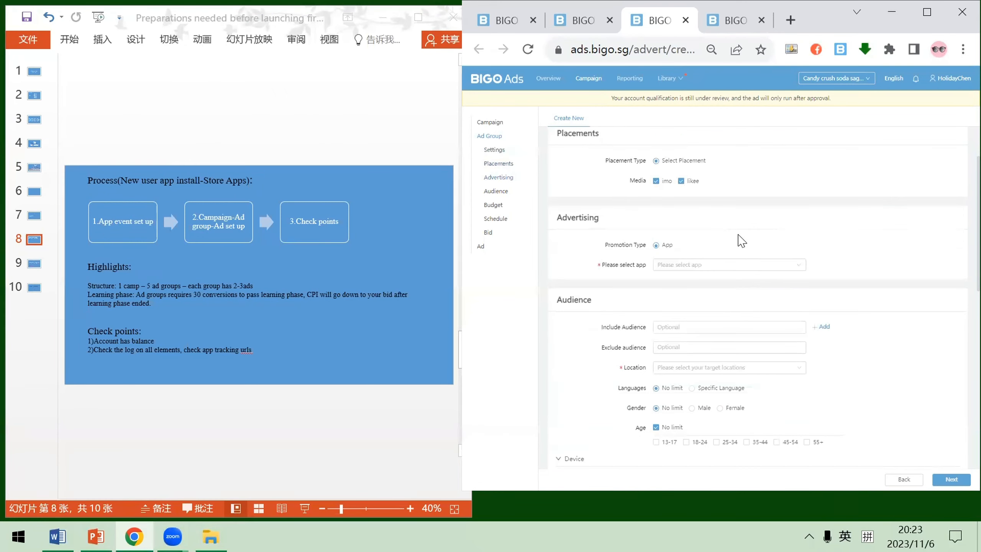
pyautogui.click(716, 266)
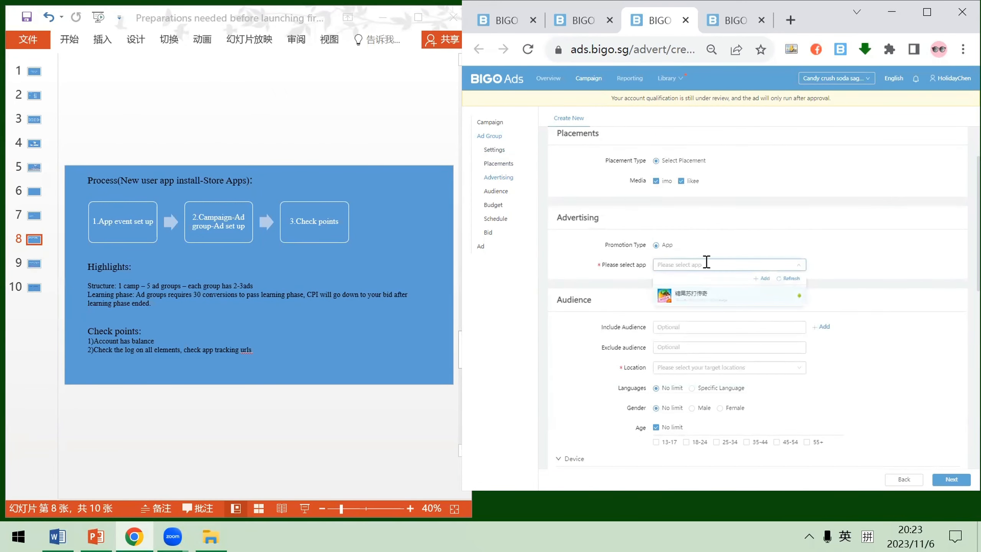
pyautogui.click(728, 296)
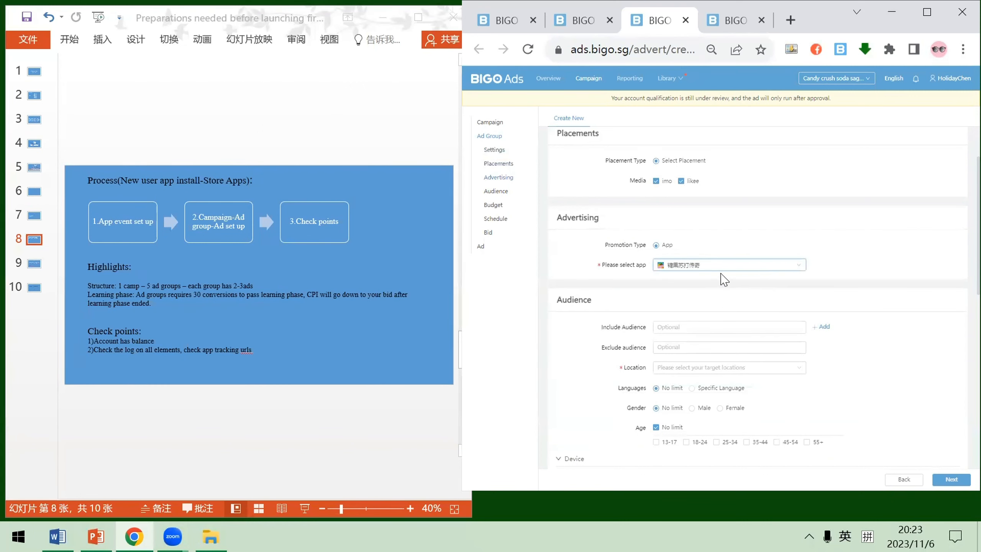
# Set the ad group's audience location to United States of America
pyautogui.scroll(-2, 721, 267)
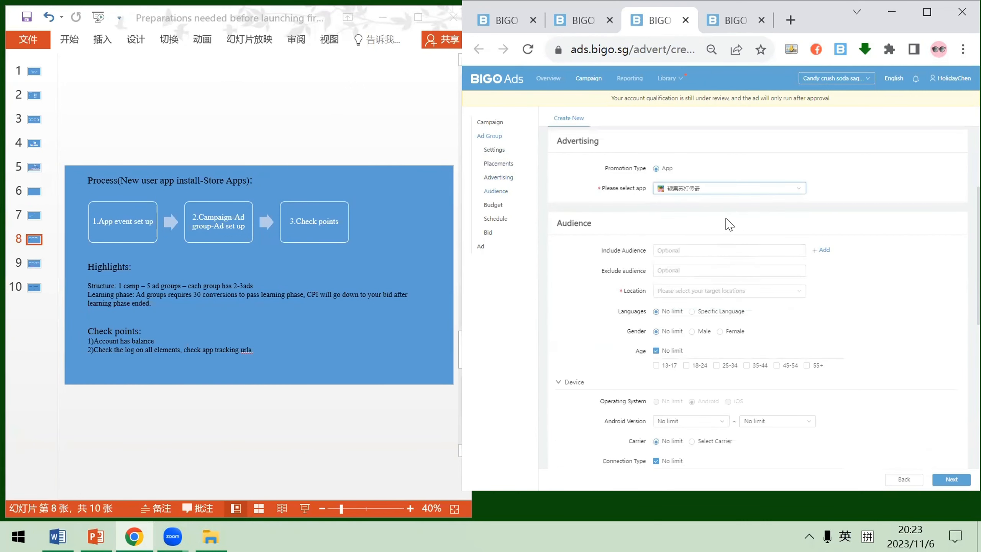
pyautogui.scroll(-2, 726, 222)
pyautogui.click(748, 214)
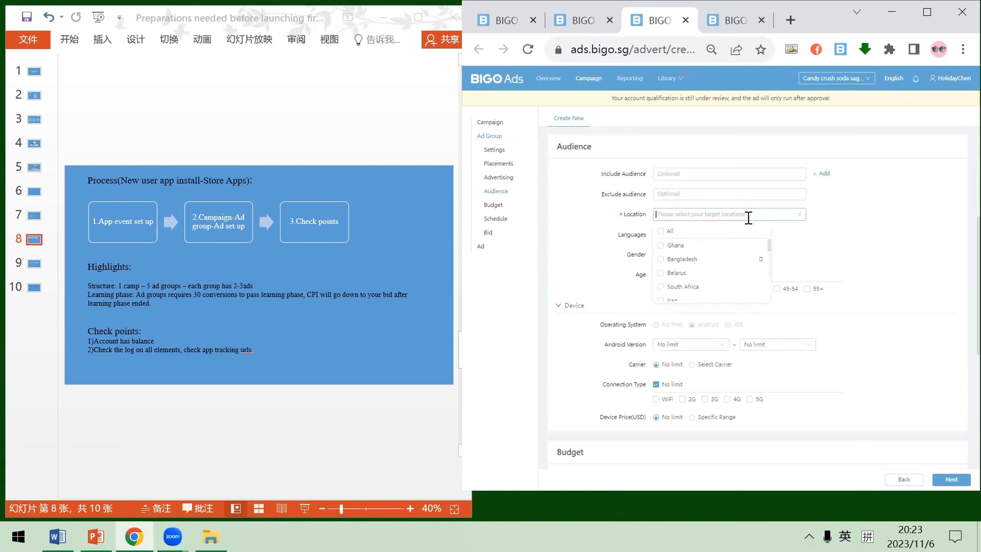
pyautogui.write('unite')
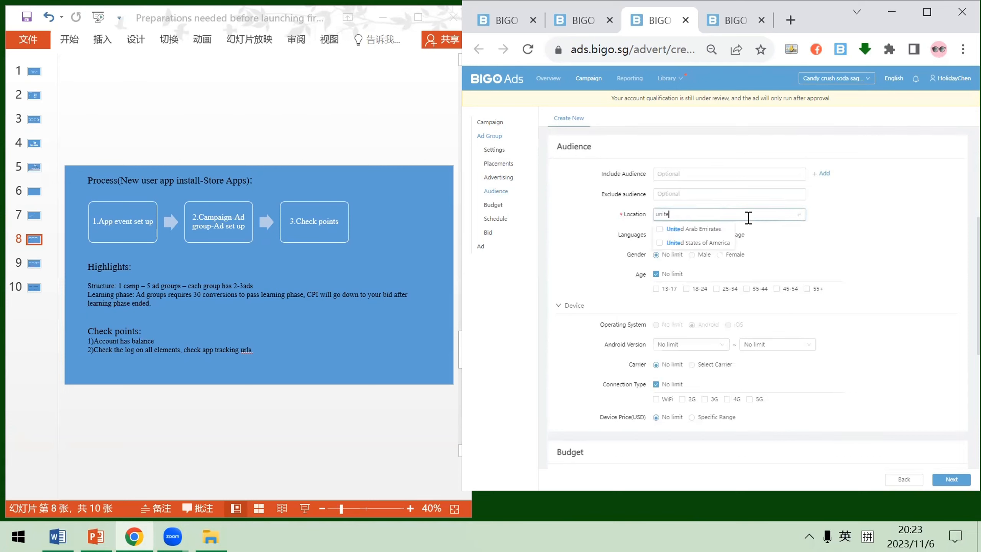
pyautogui.click(716, 243)
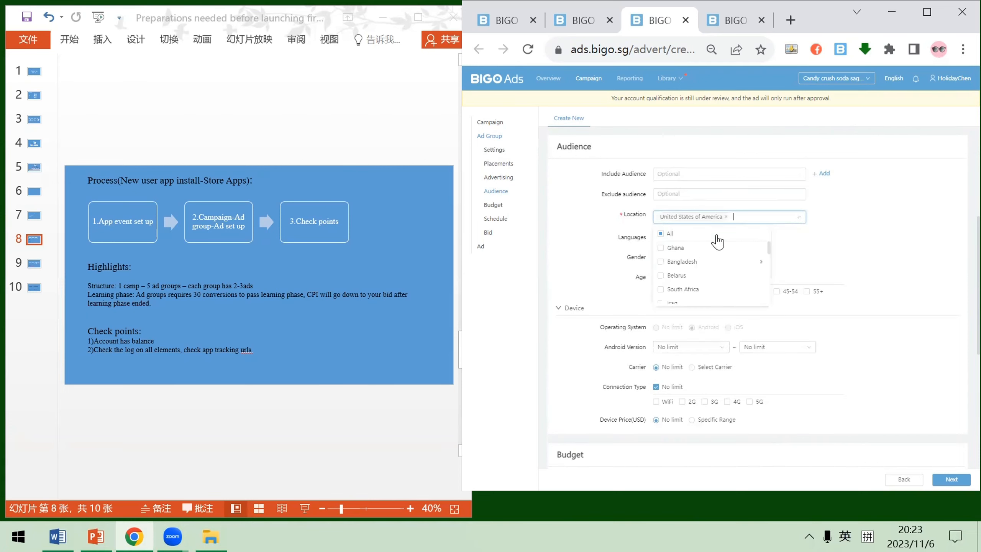
# Review the ad group's audience and device targeting options, including language, gender, age, Android version, carrier, connection type and device price
pyautogui.click(909, 252)
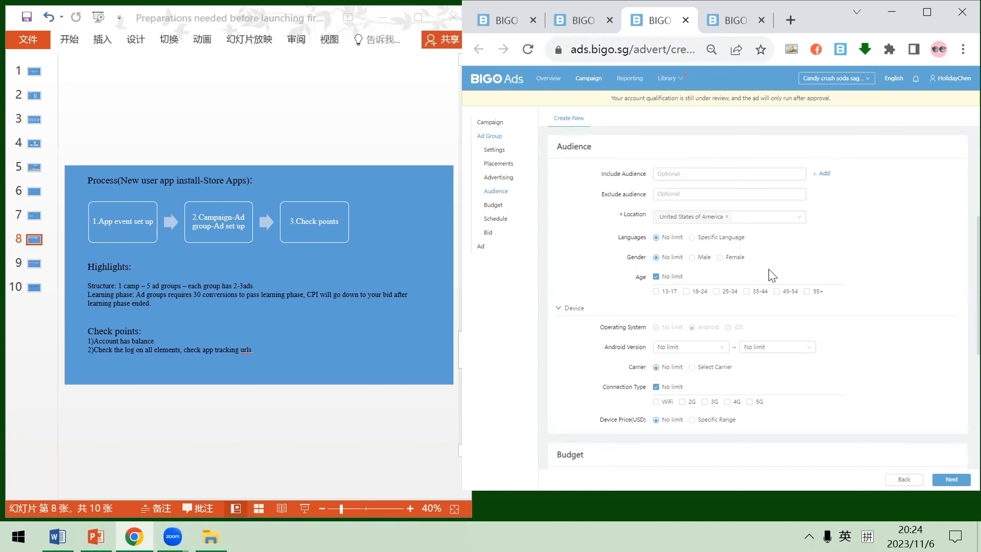
pyautogui.scroll(2, 855, 259)
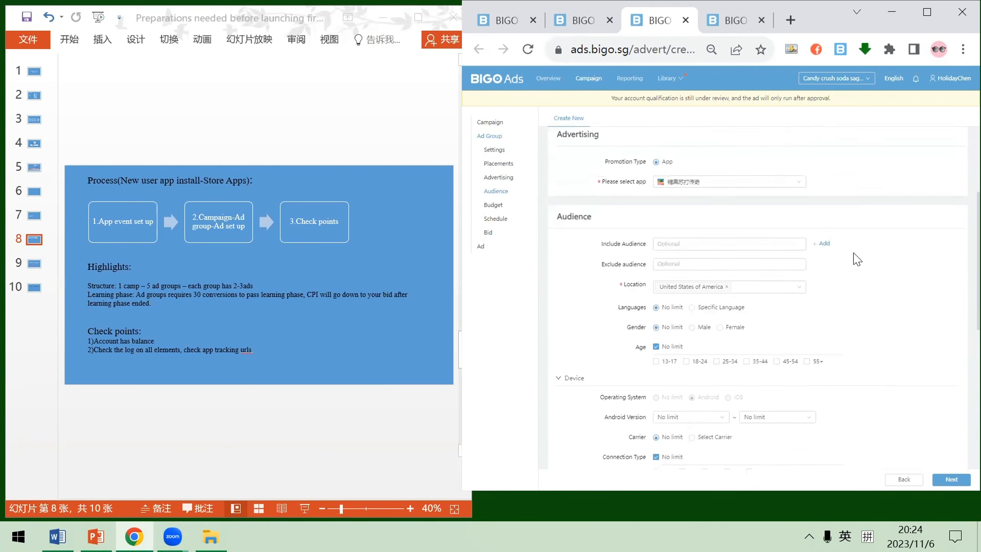
pyautogui.scroll(-4, 854, 263)
pyautogui.scroll(-1, 830, 273)
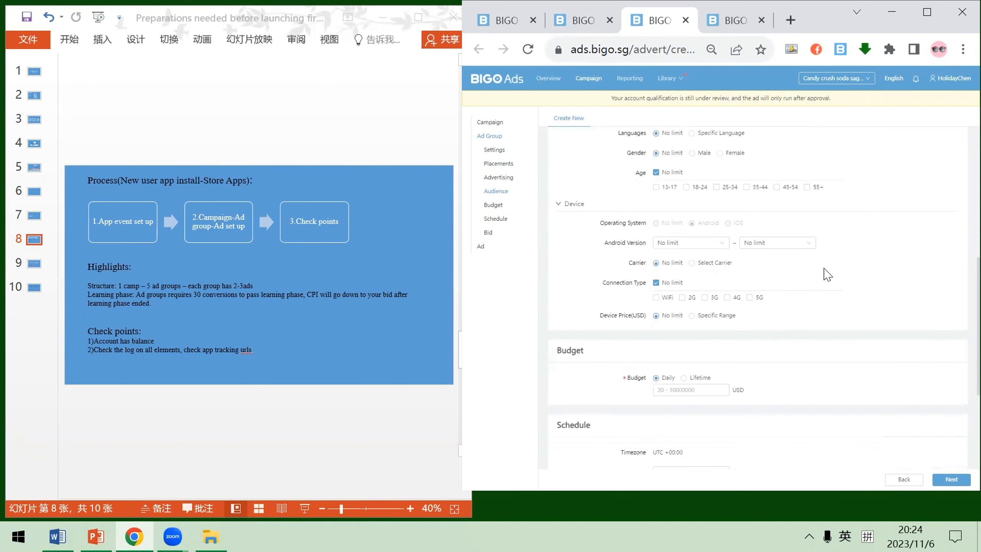
pyautogui.scroll(-1, 711, 239)
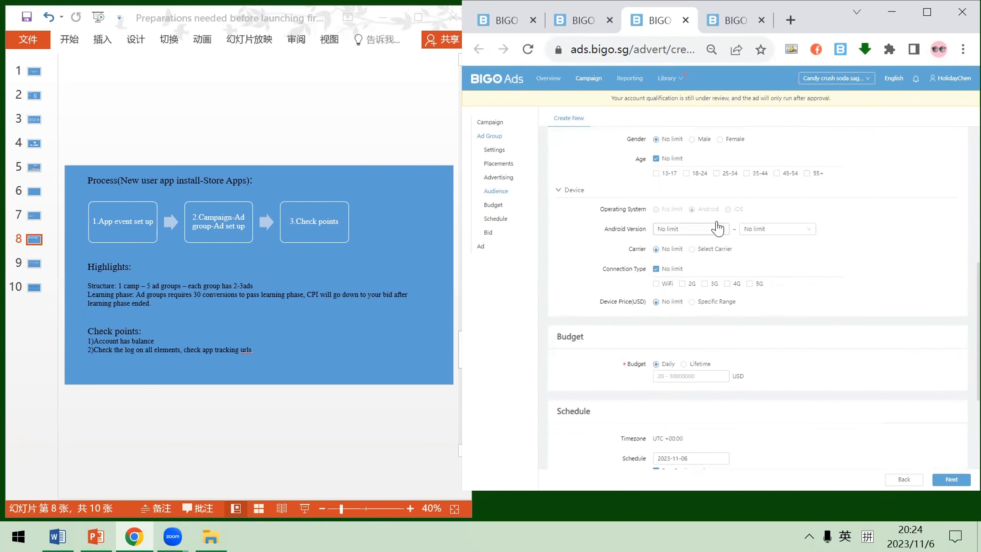
pyautogui.scroll(-1, 710, 243)
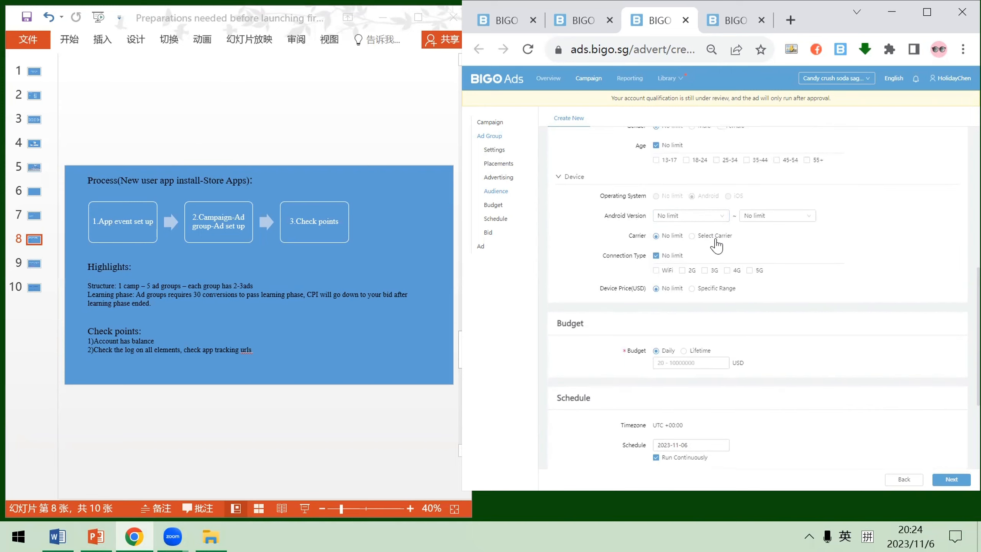
pyautogui.scroll(2, 862, 267)
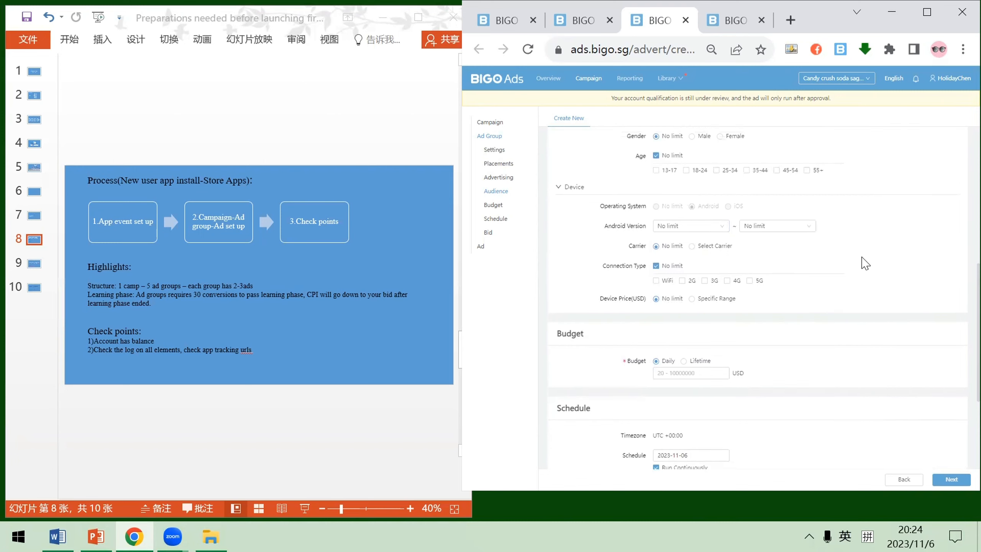
pyautogui.scroll(2, 865, 264)
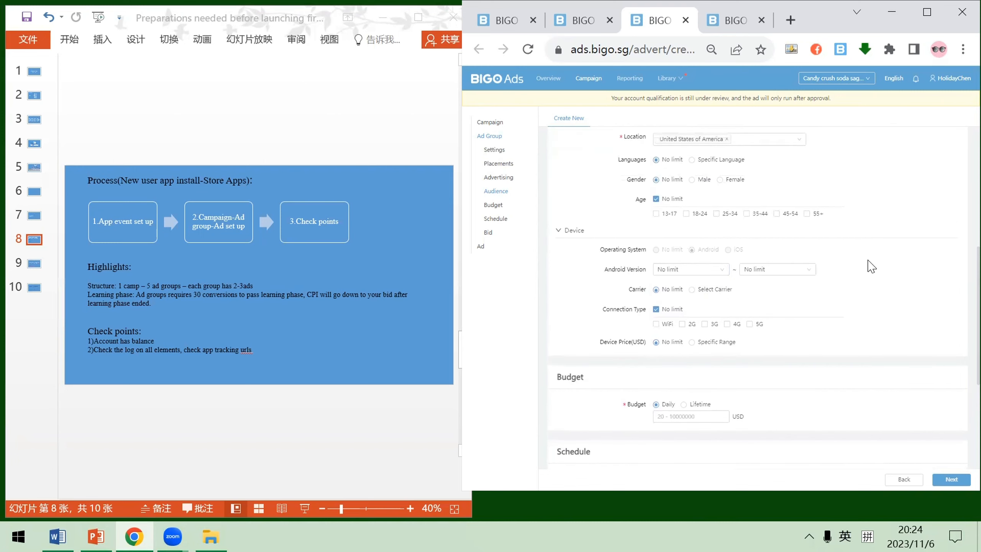
pyautogui.scroll(3, 877, 276)
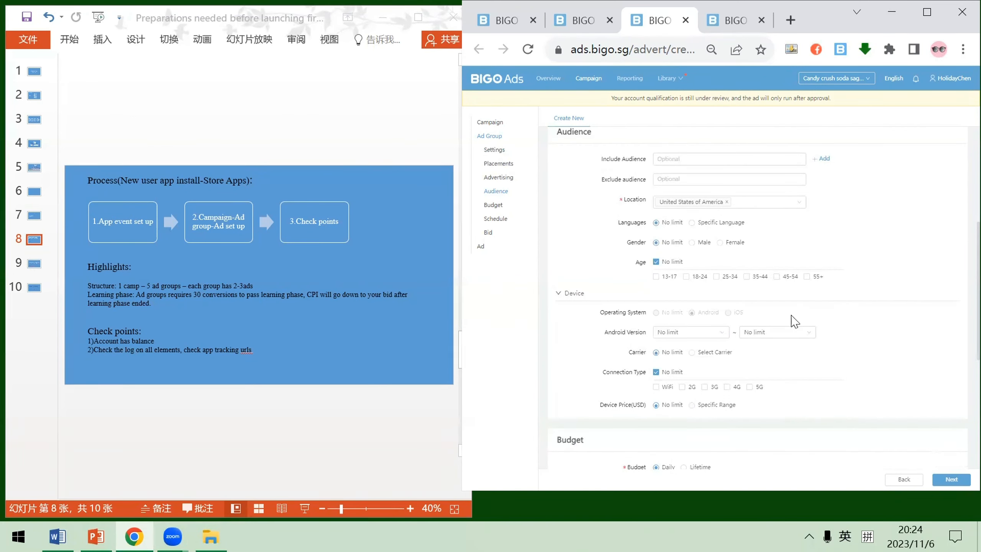
pyautogui.scroll(-1, 854, 353)
pyautogui.scroll(-1, 888, 355)
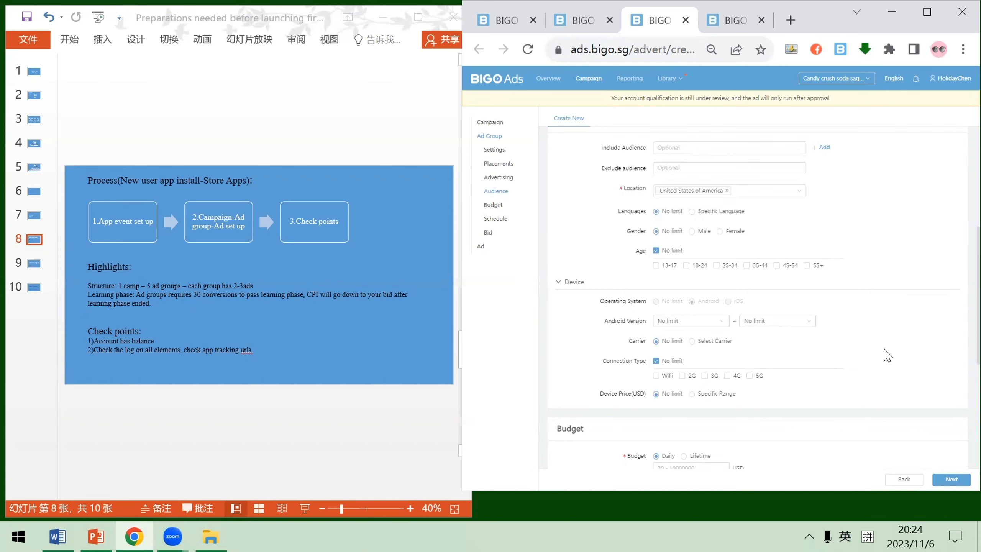
pyautogui.scroll(1, 885, 335)
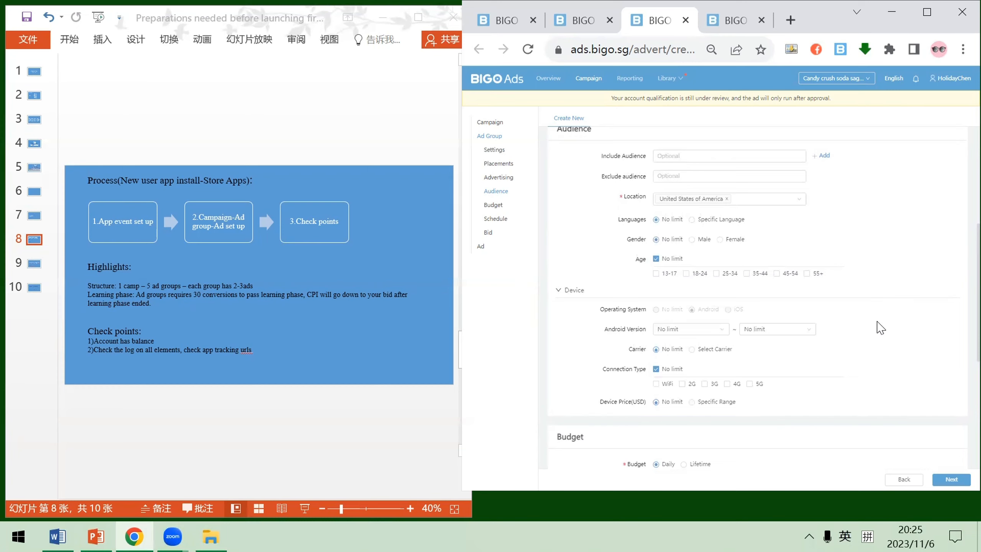
# Set the ad group's daily budget to 20 USD
pyautogui.scroll(-5, 879, 325)
pyautogui.scroll(-1, 849, 290)
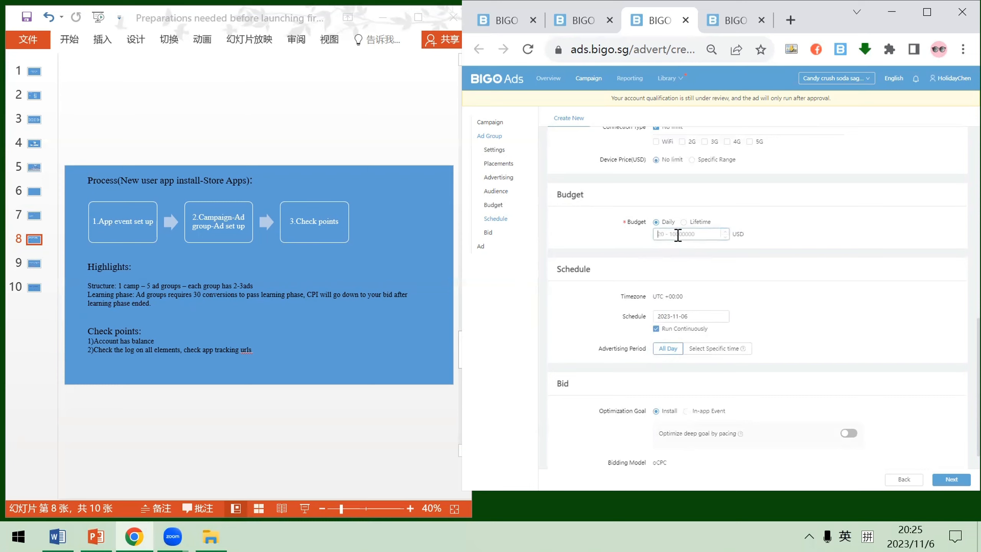
pyautogui.write('20')
pyautogui.click(698, 256)
# Try the Run Continuously and Select Specific time schedule options, and return the advertising period to All Day
pyautogui.scroll(-2, 719, 266)
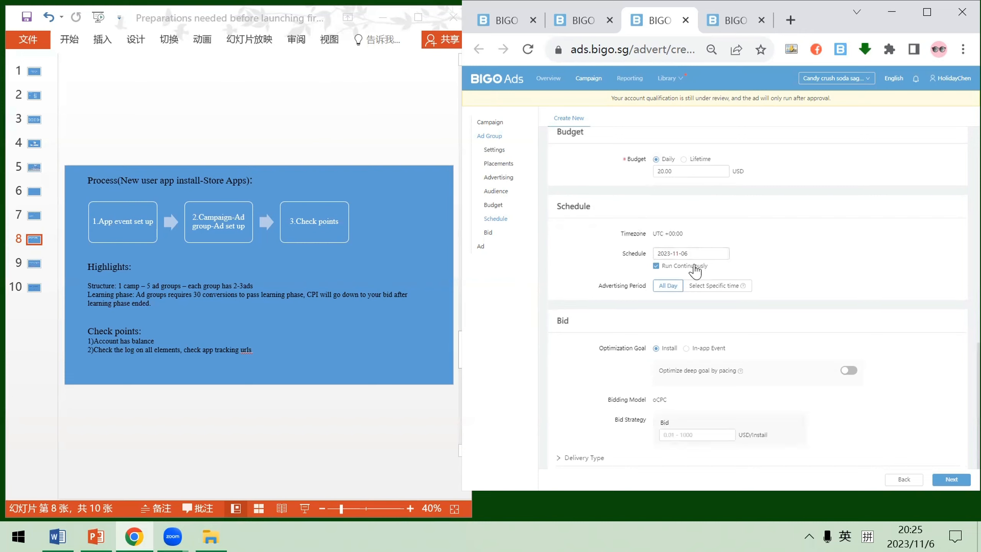
pyautogui.click(664, 267)
pyautogui.click(670, 267)
pyautogui.click(722, 288)
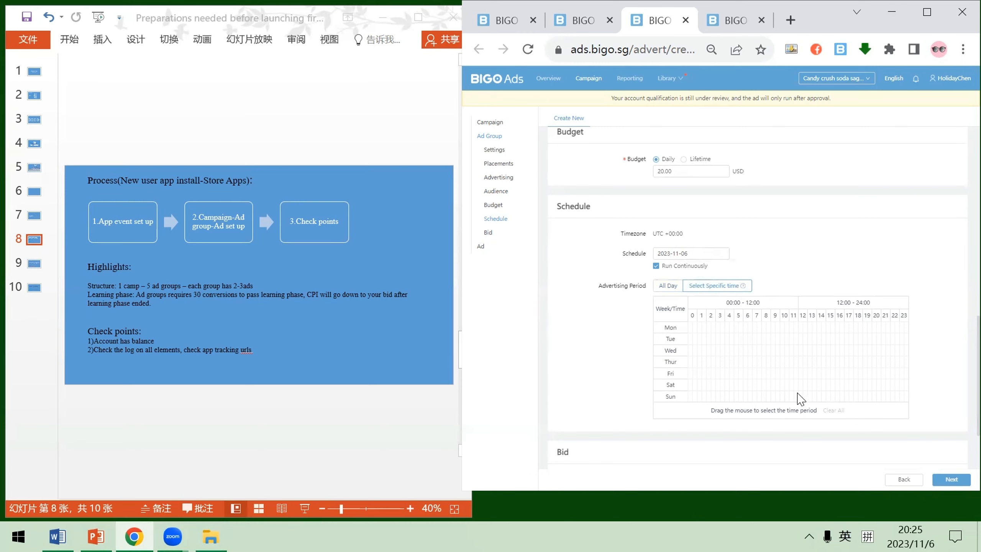
pyautogui.click(669, 287)
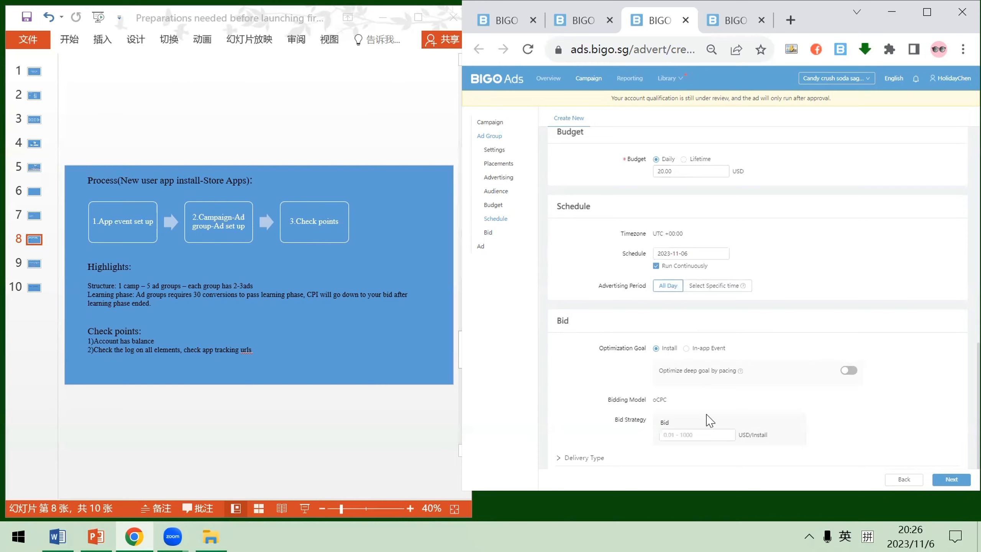
# Fill in the ad group's bid per install and continue to the ad settings
pyautogui.click(700, 438)
pyautogui.click(784, 404)
pyautogui.click(951, 479)
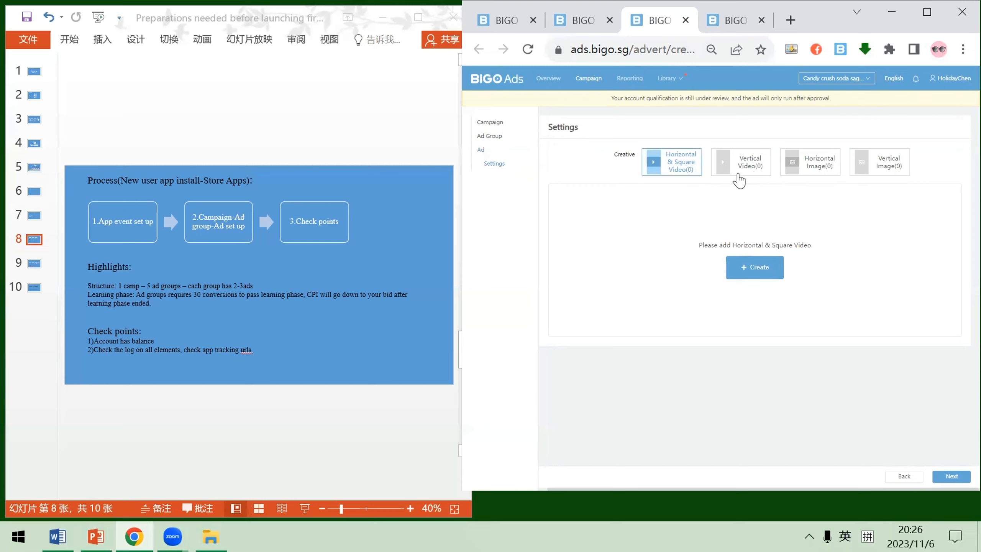
# Create a vertical video ad and set its call to action to Download
pyautogui.click(756, 178)
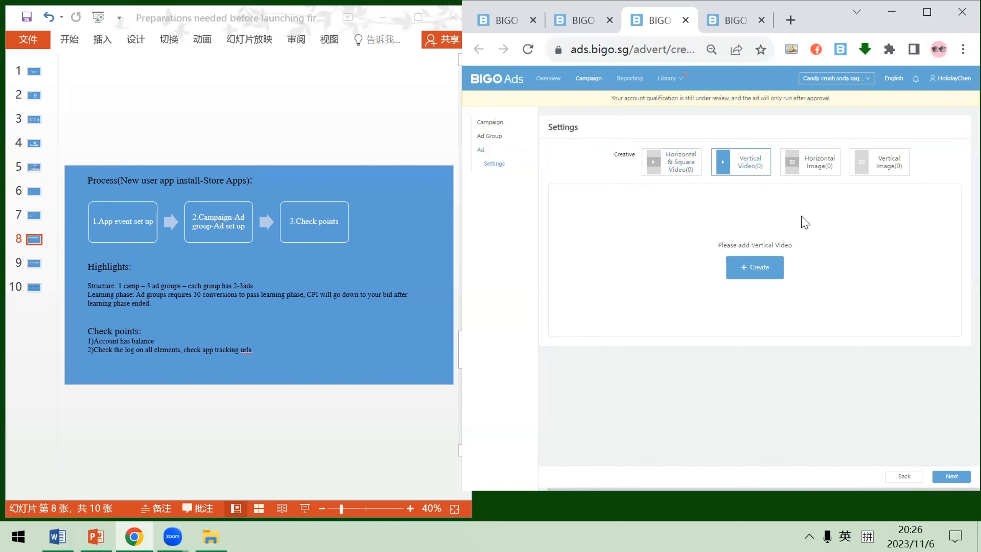
pyautogui.click(760, 270)
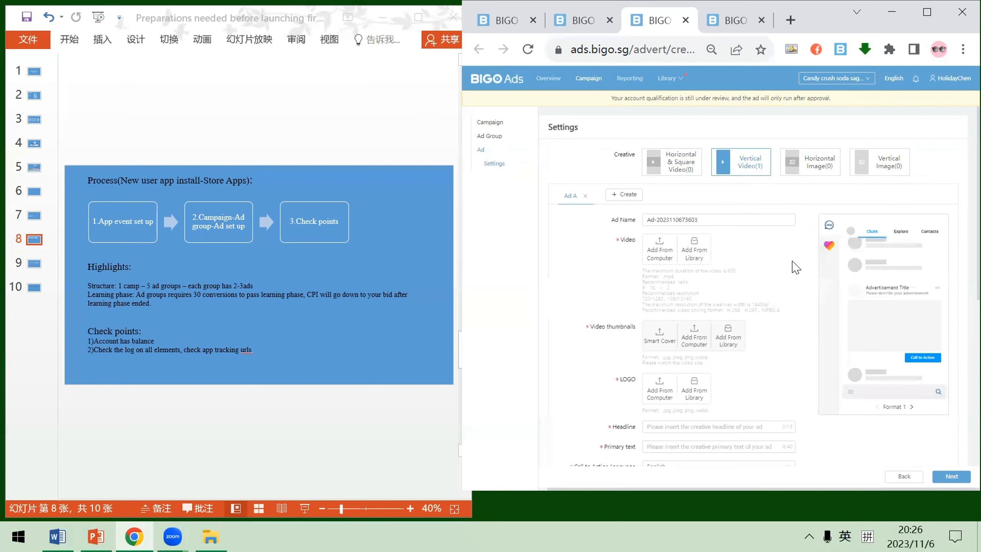
pyautogui.scroll(-2, 775, 276)
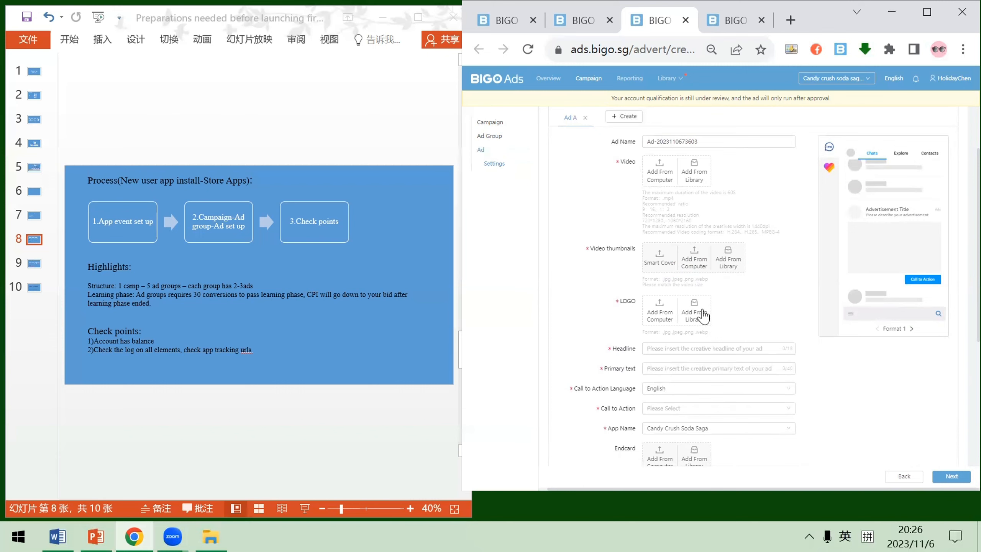
pyautogui.scroll(-1, 697, 309)
pyautogui.scroll(-1, 653, 305)
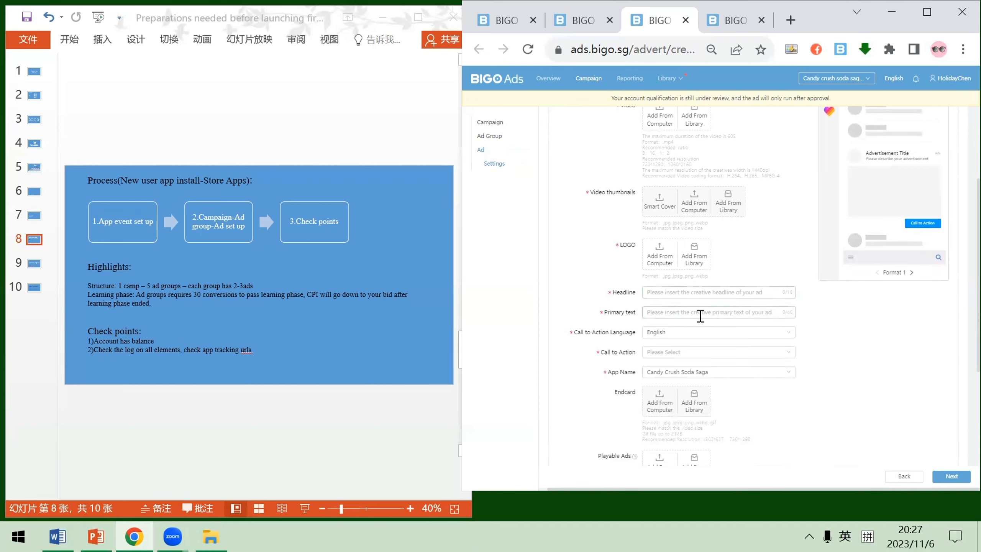
pyautogui.scroll(-1, 701, 328)
pyautogui.click(700, 342)
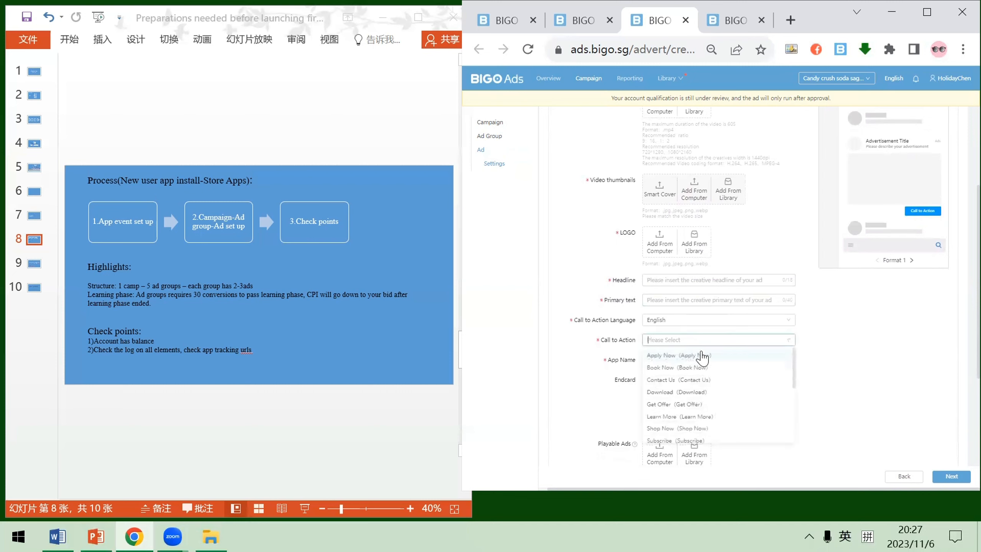
pyautogui.click(719, 392)
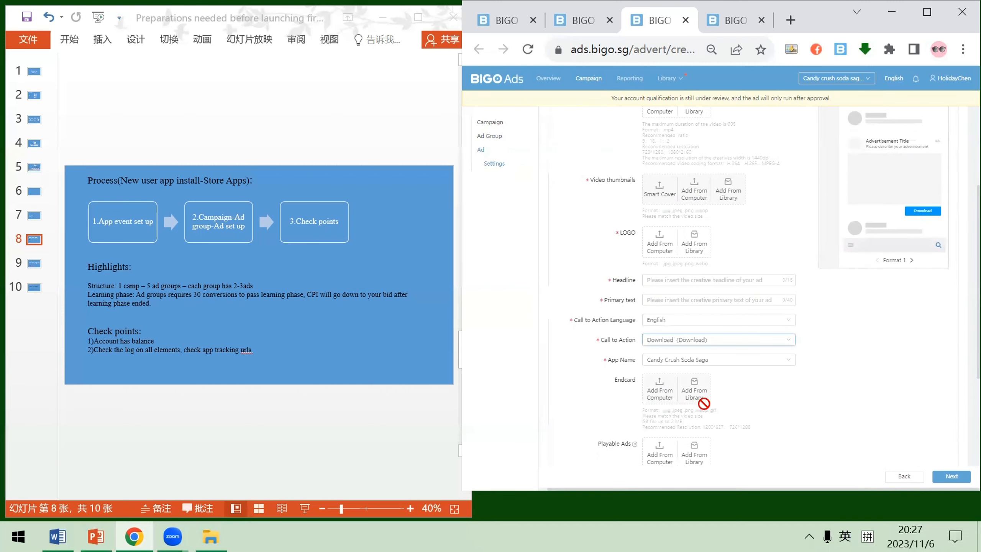
# Set the ad category to App install / Mobile Game / Triple Match
pyautogui.scroll(-2, 767, 404)
pyautogui.scroll(-3, 768, 406)
pyautogui.click(786, 376)
pyautogui.click(725, 386)
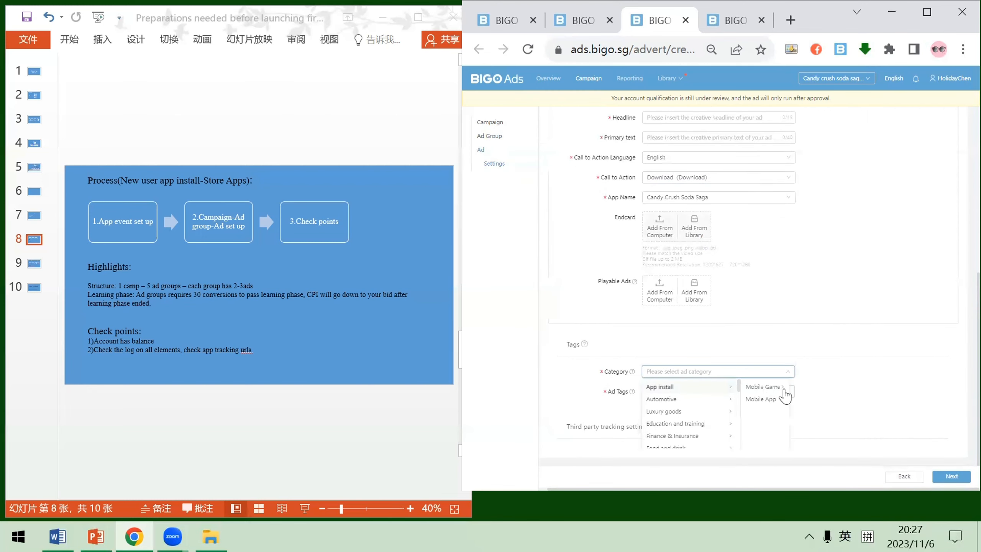
pyautogui.click(777, 389)
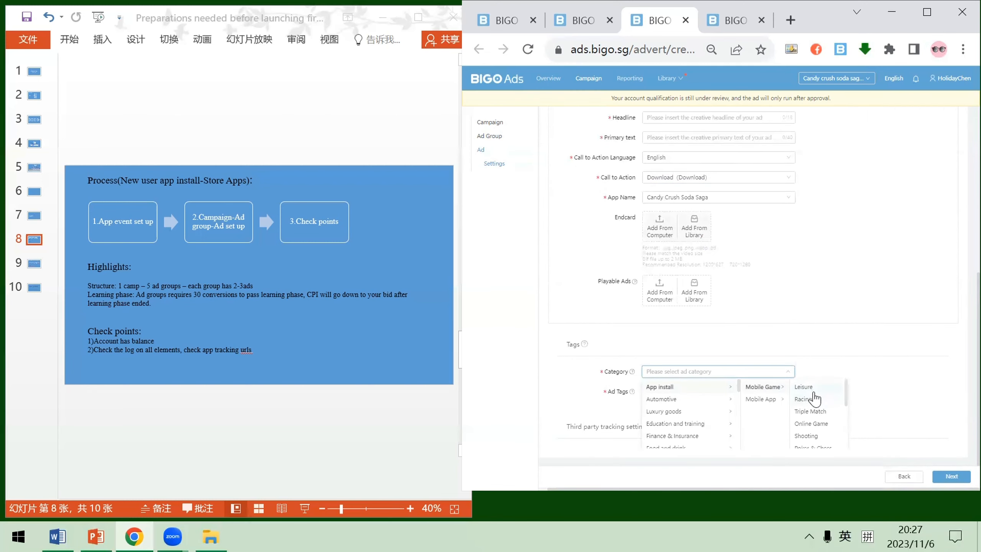
pyautogui.click(809, 411)
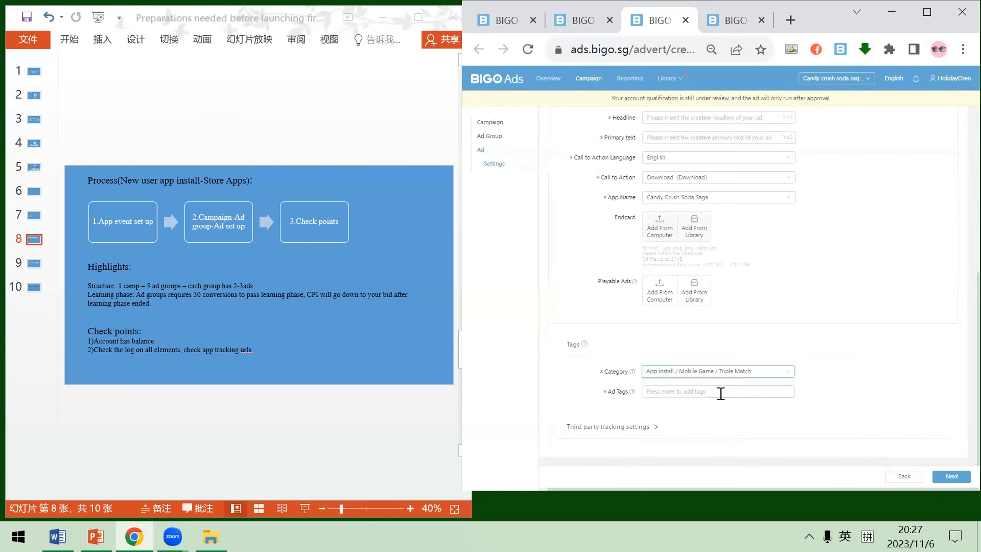
# Add "games" as an ad tag
pyautogui.click(721, 392)
pyautogui.write('game')
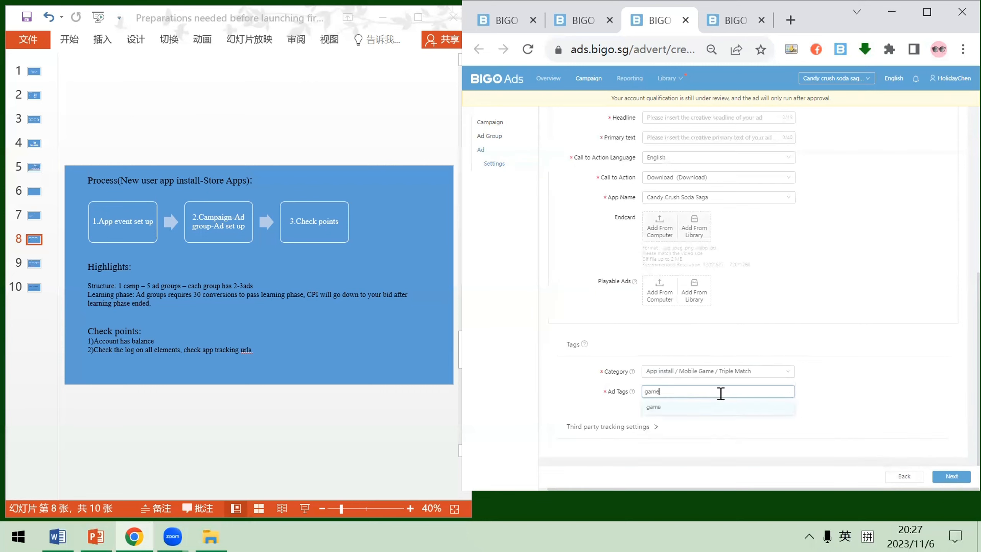
pyautogui.write('s')
pyautogui.press('Return')
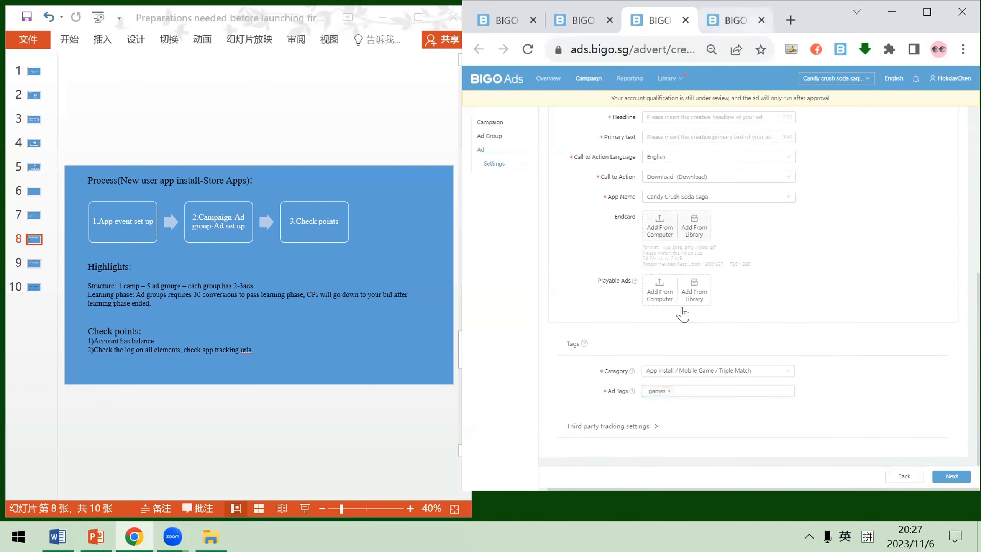
# Check the impression and click tracking URLs in the third-party tracking settings and look over the vertical video ad's fields
pyautogui.click(655, 426)
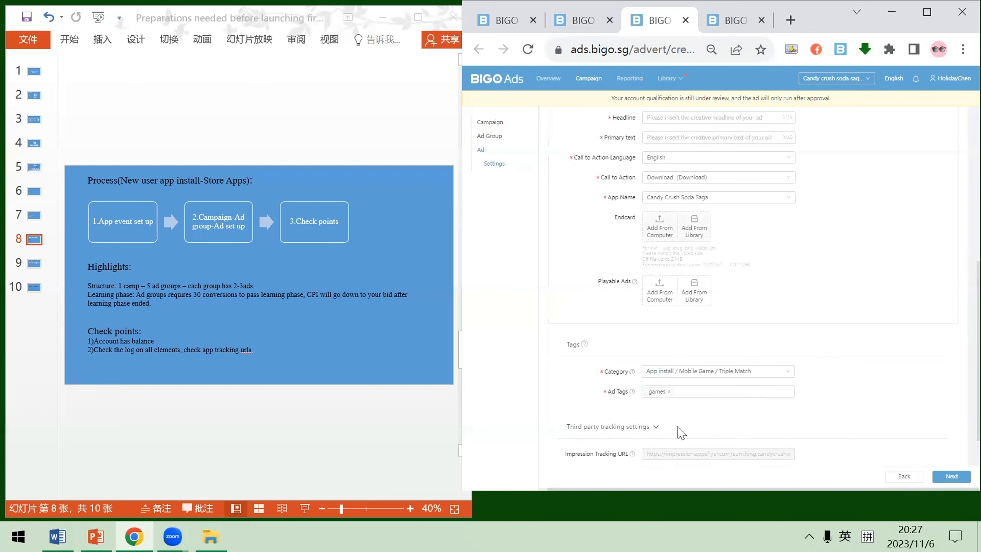
pyautogui.scroll(-2, 712, 438)
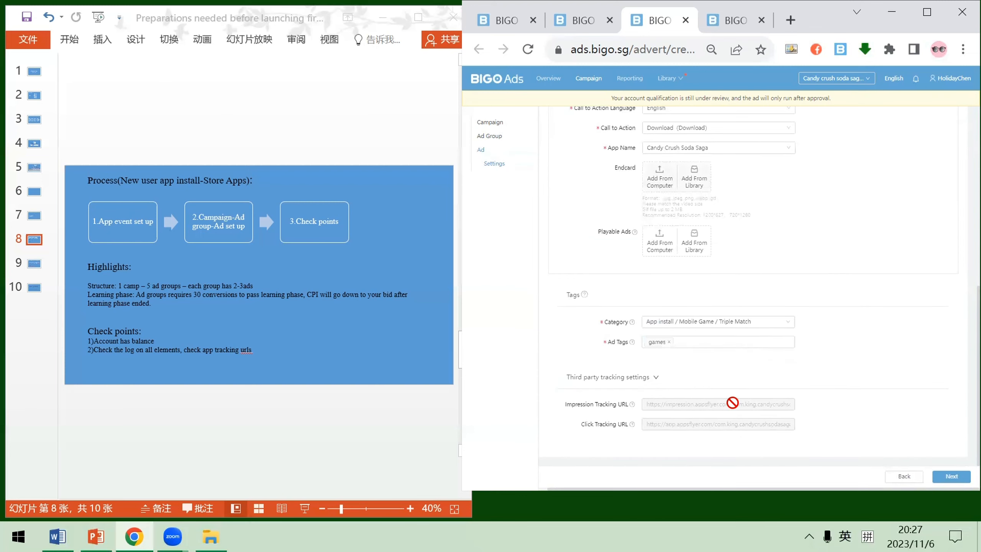
pyautogui.click(657, 379)
pyautogui.scroll(3, 849, 398)
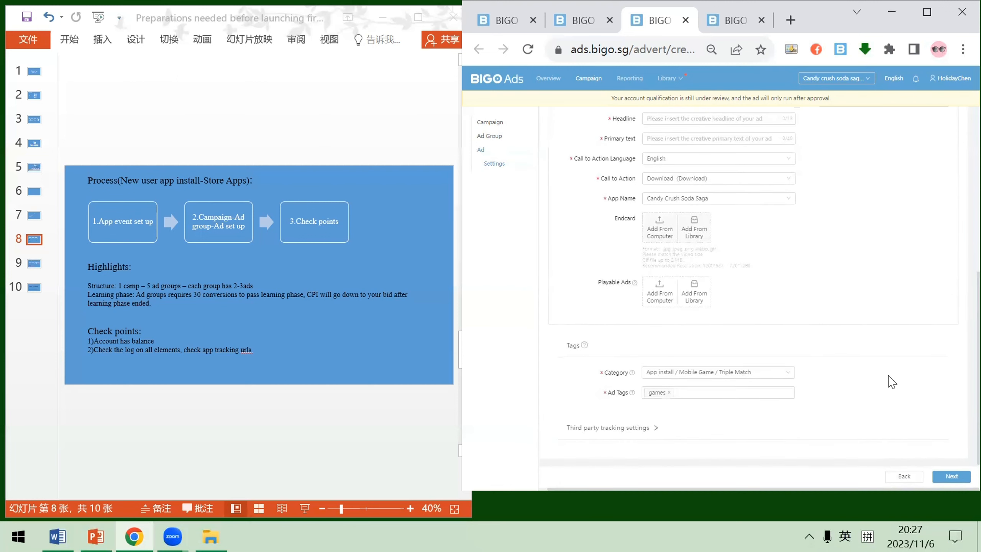
pyautogui.scroll(5, 889, 382)
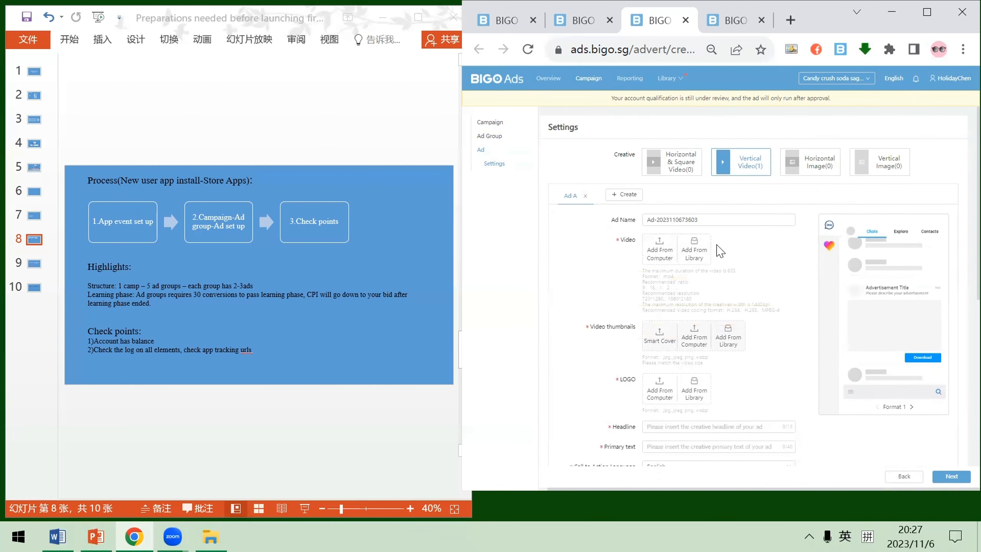
pyautogui.scroll(-5, 867, 454)
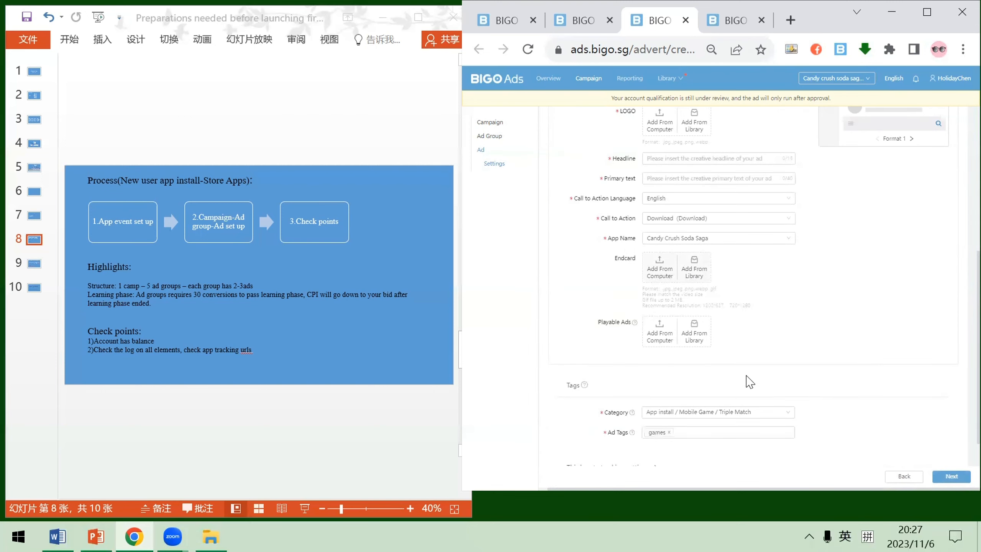
pyautogui.scroll(1, 810, 288)
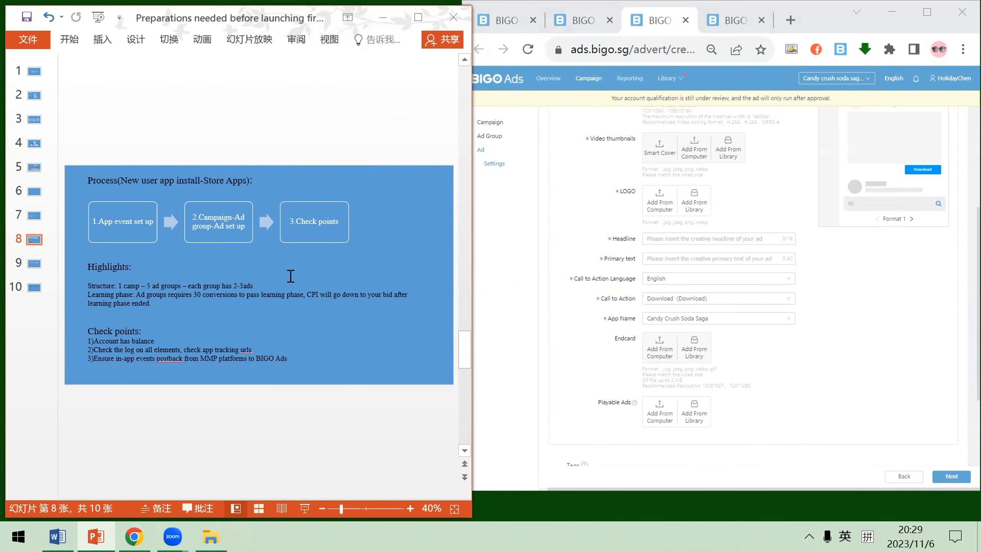